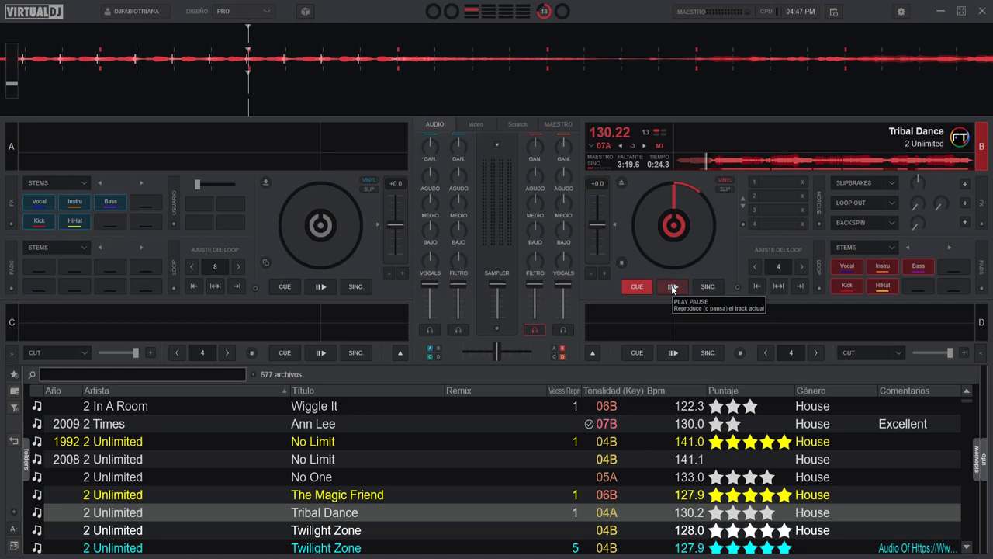
# Play Tribal Dance on deck B, trigger the Slipbrake8 effect, and return the track to its cue point.
pyautogui.click(671, 285)
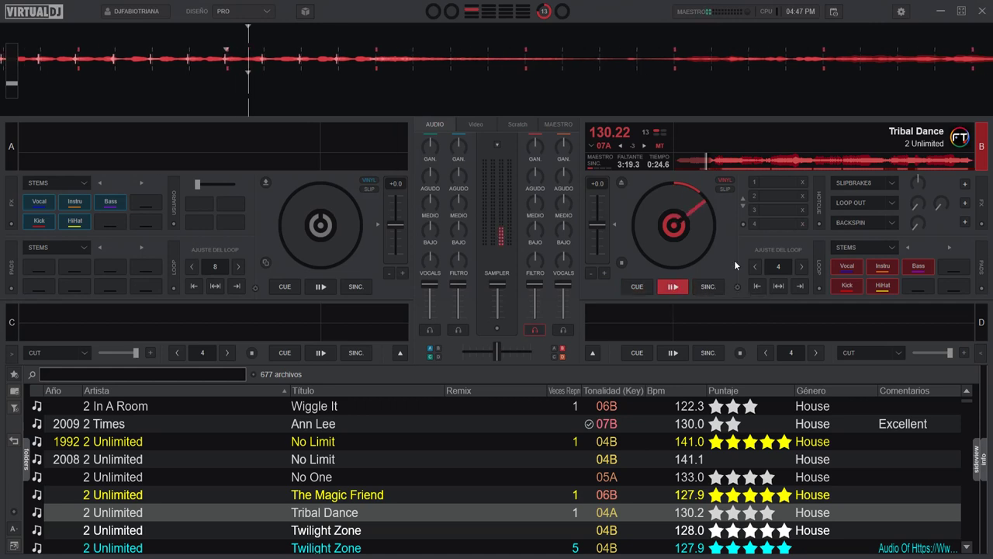
pyautogui.click(852, 184)
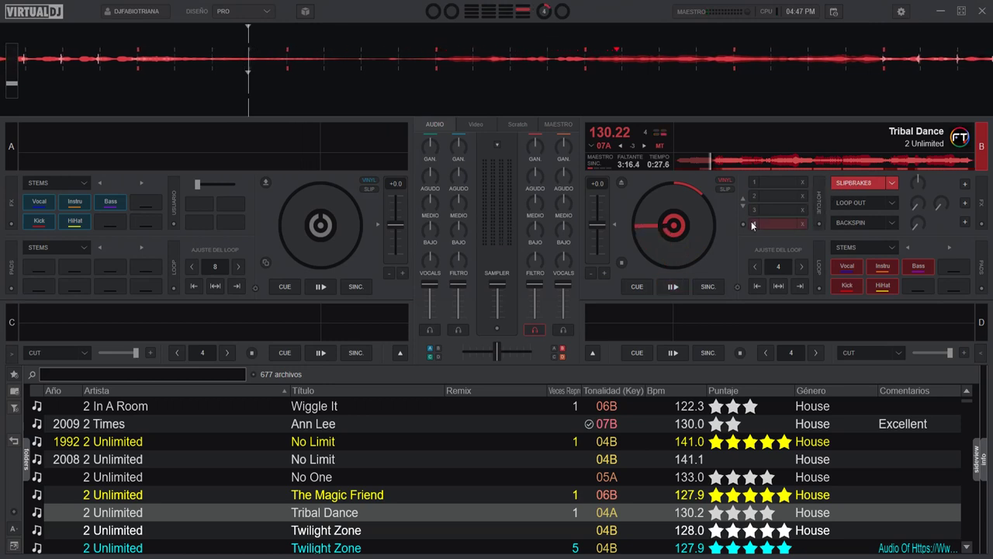
pyautogui.click(636, 286)
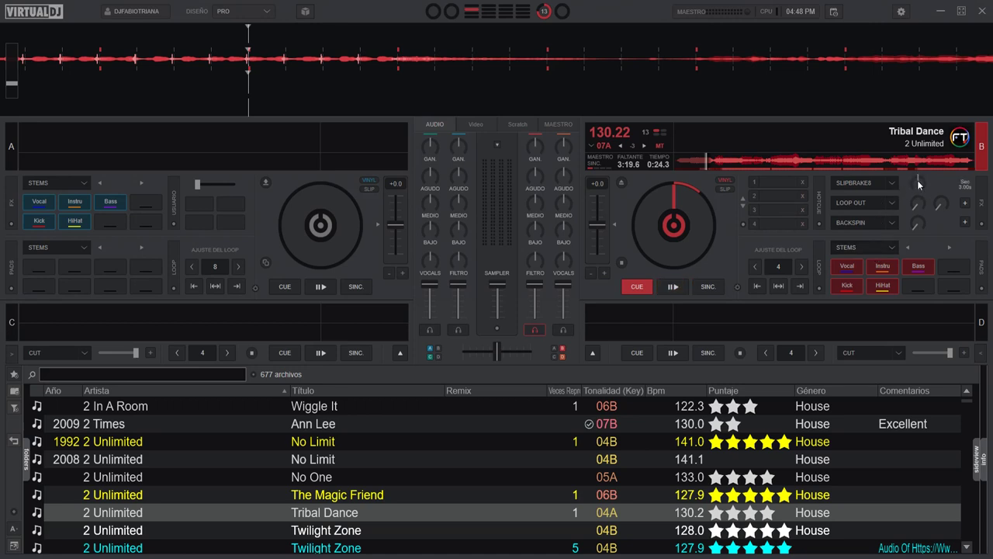
# Test Slipbrake8 on deck B with a longer brake length while the track plays, and return it to cue.
pyautogui.moveTo(918, 183)
pyautogui.click(673, 287)
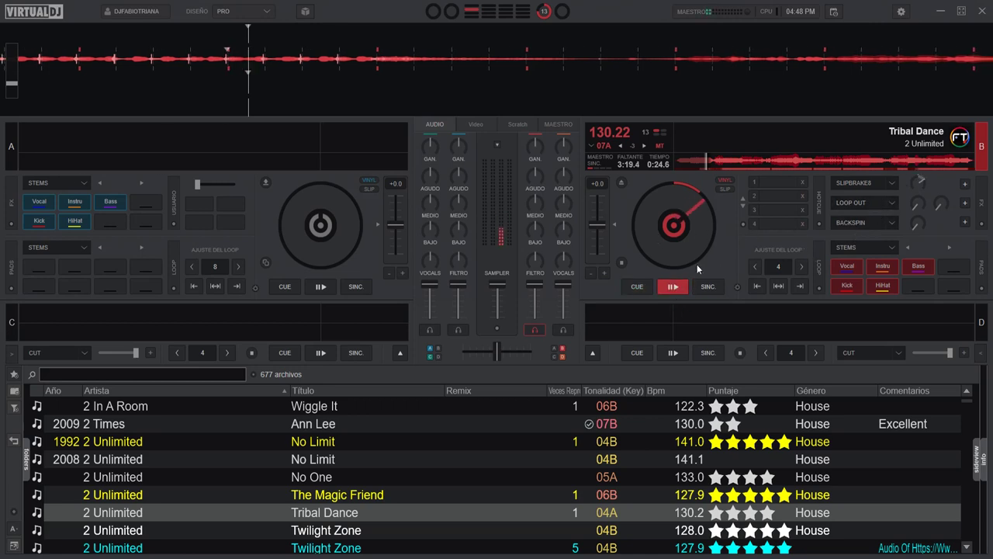
pyautogui.click(855, 181)
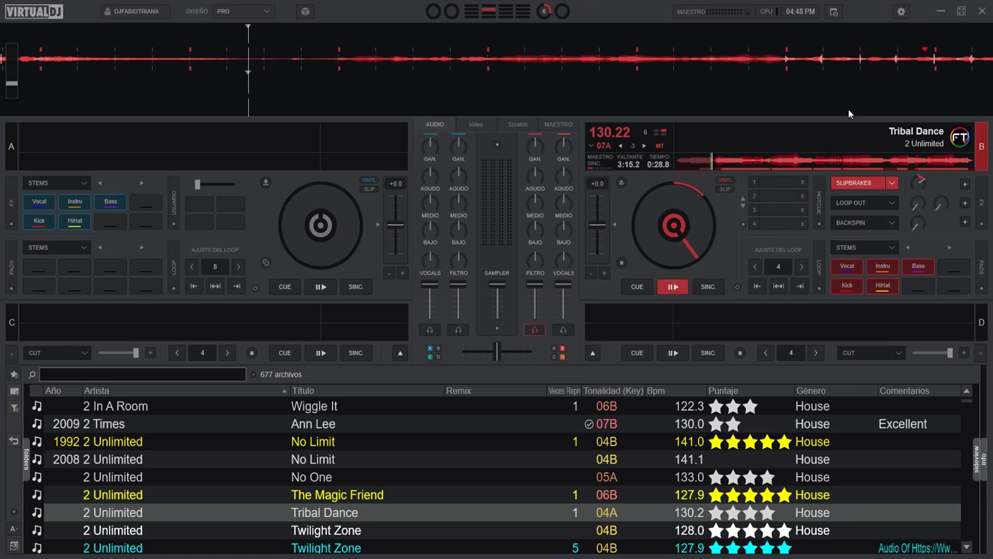
pyautogui.click(640, 287)
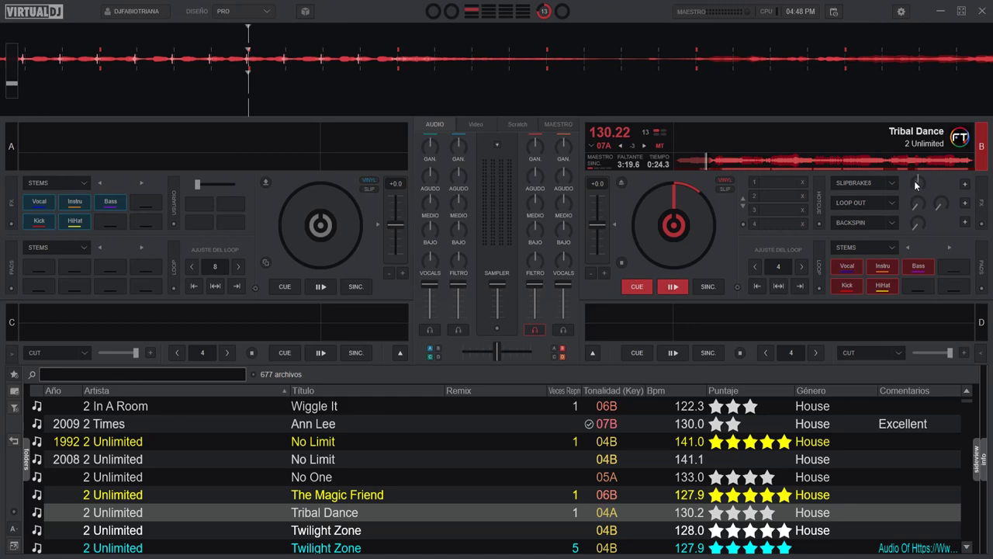
# Open the Slipbrake8 settings for deck B, disable Wait, and test the effect on the playing track before returning to cue.
pyautogui.click(965, 184)
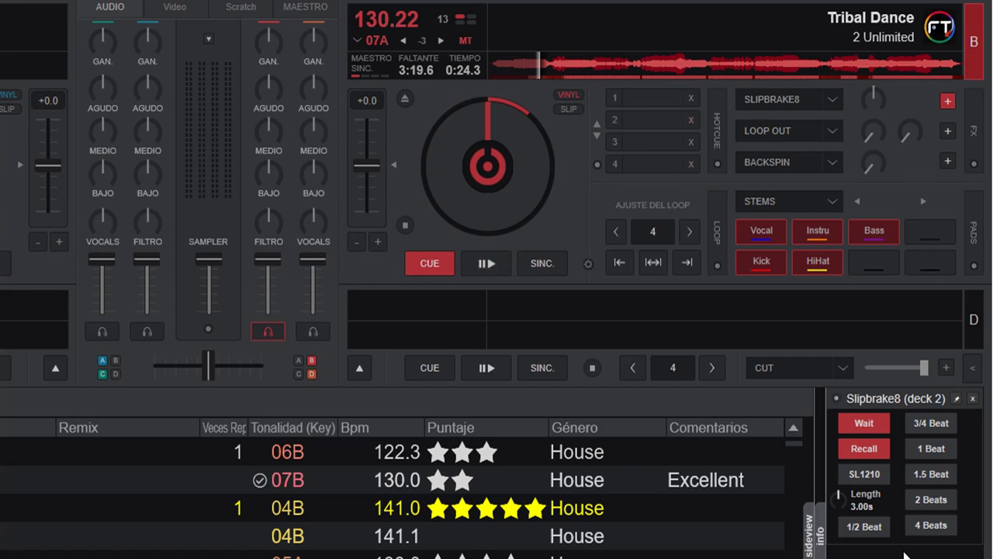
pyautogui.click(861, 429)
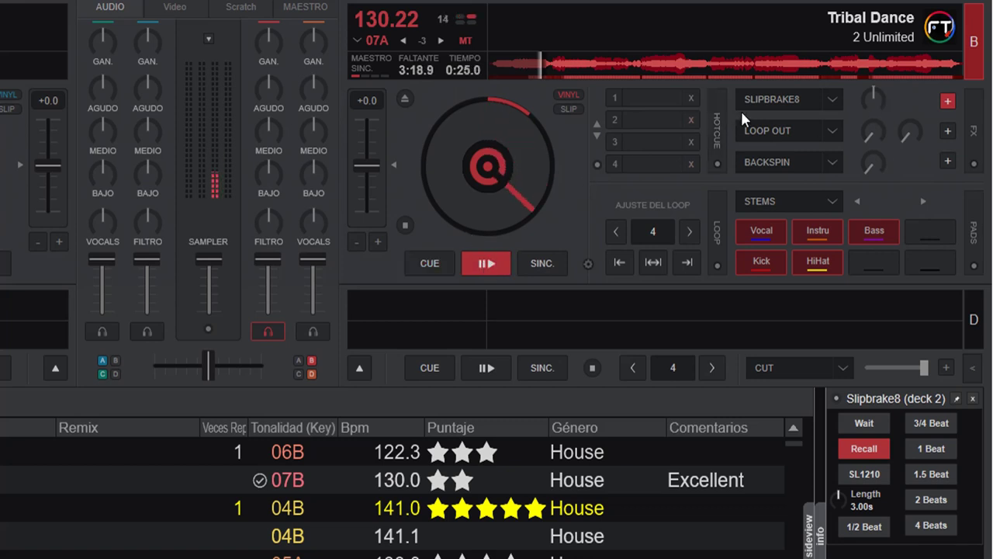
pyautogui.click(778, 99)
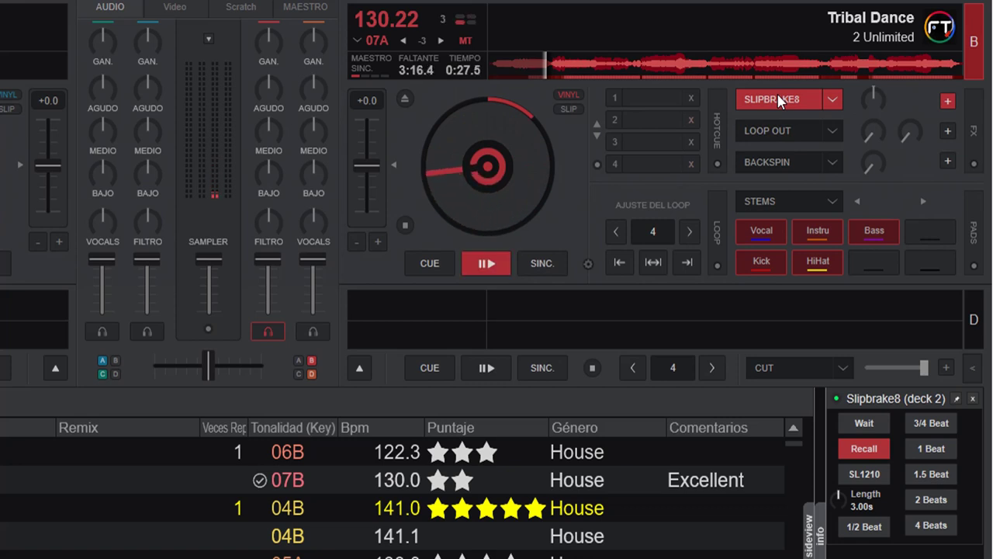
pyautogui.click(778, 98)
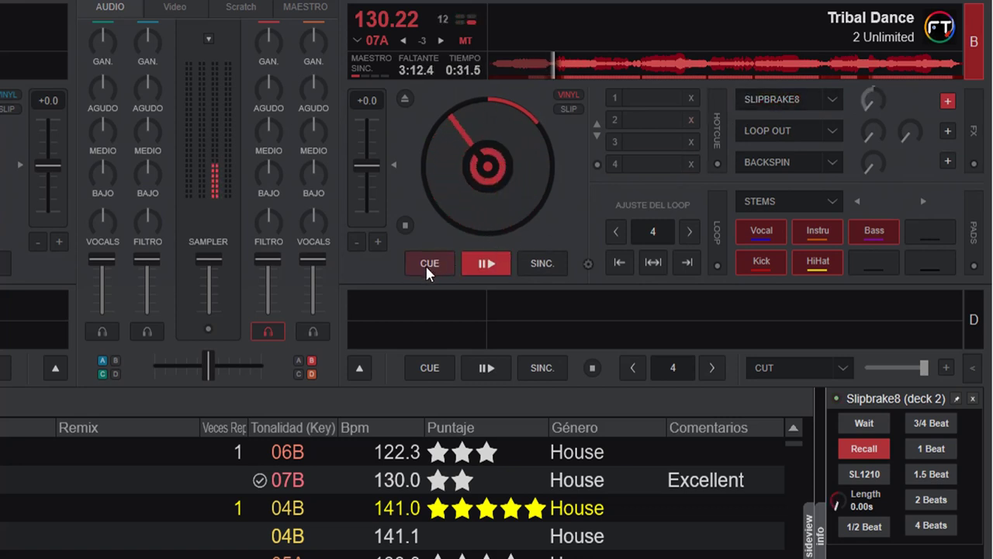
pyautogui.click(426, 264)
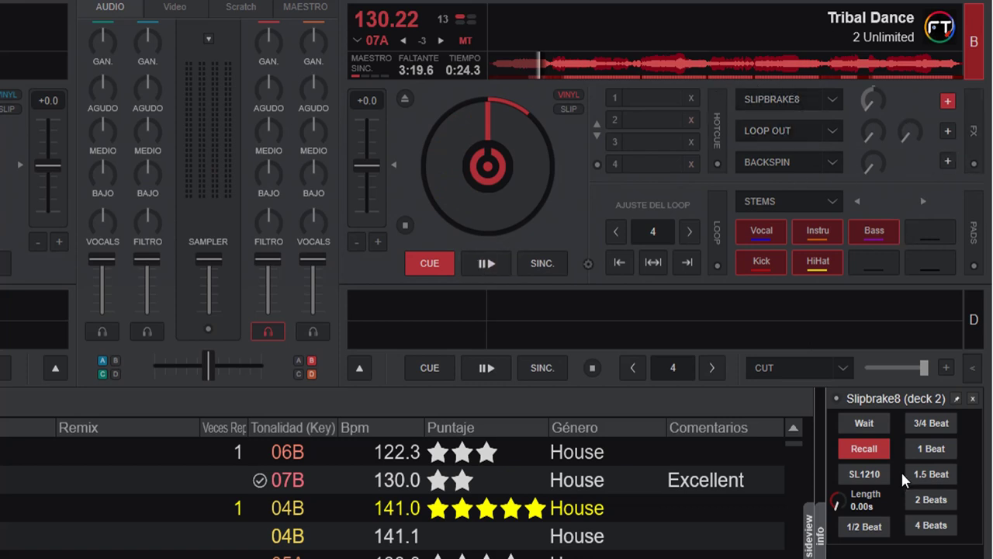
# Re-enable Wait with a 3.00 s Length and test Slipbrake8 on the playing track, finishing at the cue point.
pyautogui.click(862, 423)
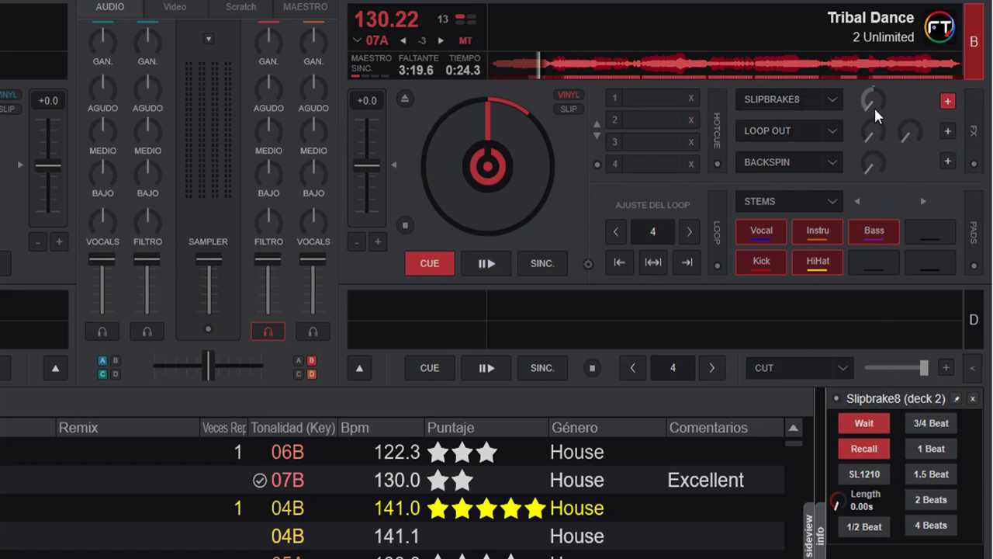
pyautogui.moveTo(873, 106); pyautogui.dragTo(874, 95)
pyautogui.click(494, 258)
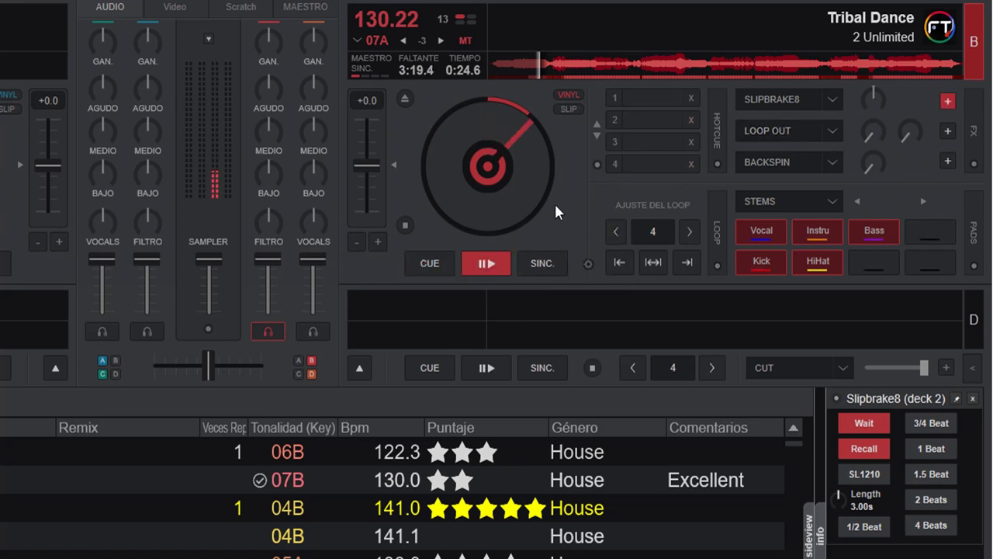
pyautogui.click(774, 98)
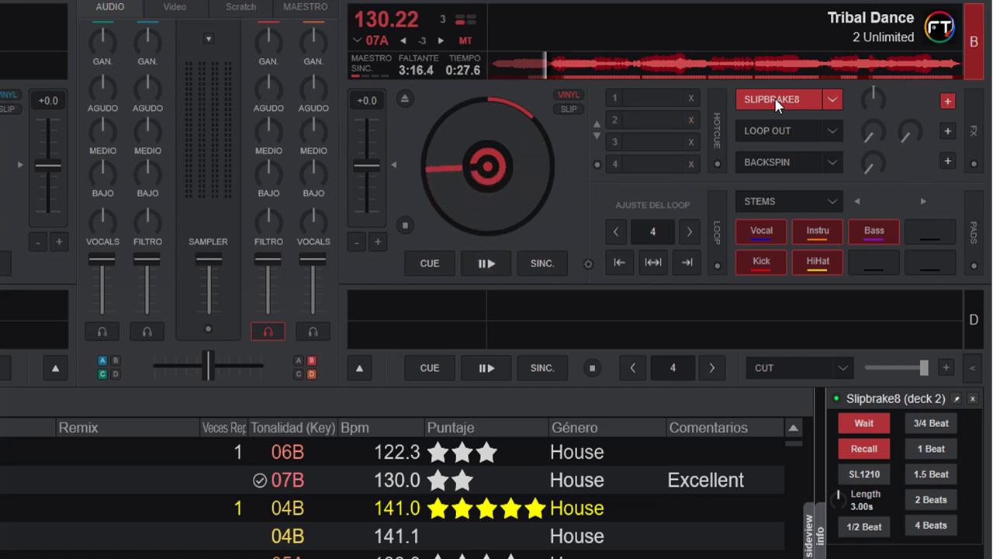
pyautogui.click(774, 100)
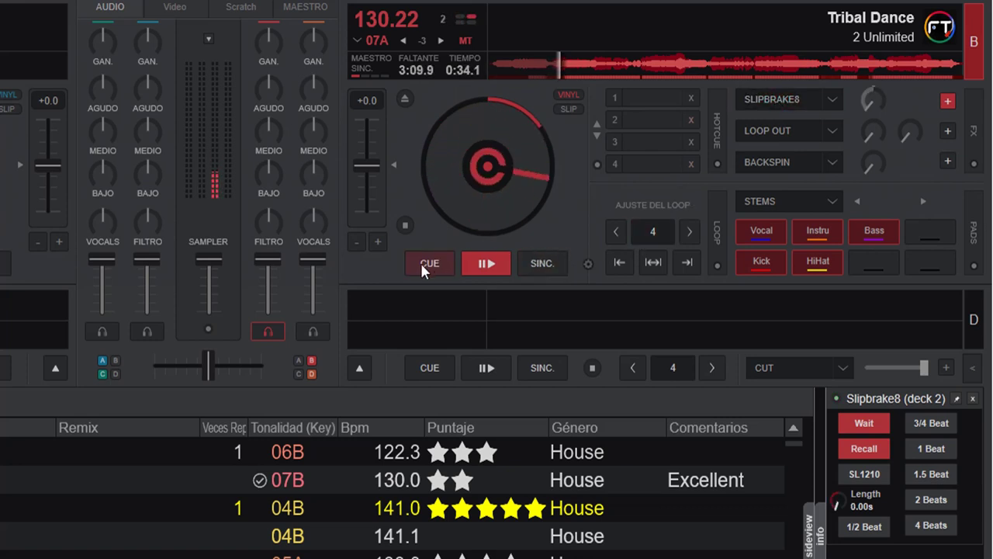
pyautogui.click(421, 262)
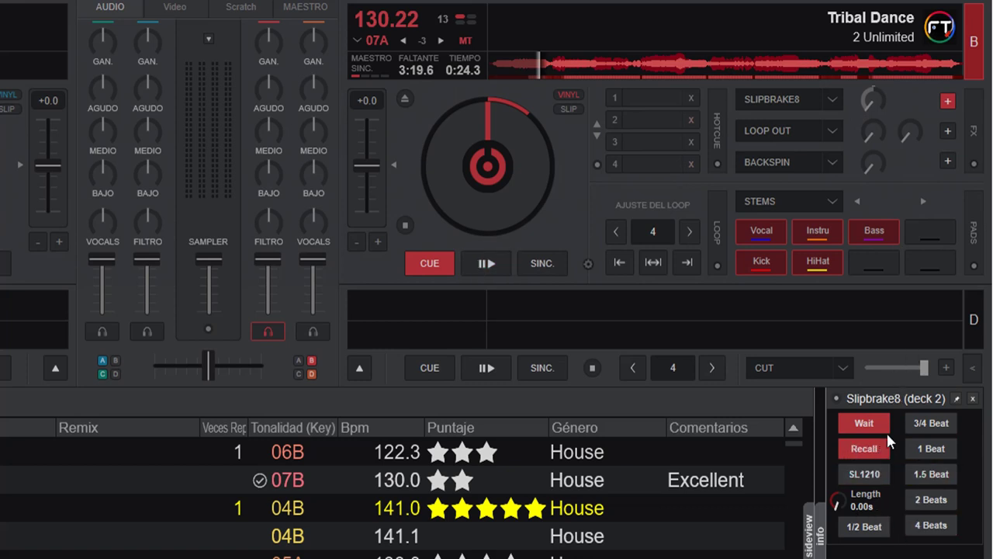
# Disable Wait and Recall in the Slipbrake8 settings and enable SL1210.
pyautogui.click(877, 472)
pyautogui.click(867, 477)
pyautogui.click(868, 425)
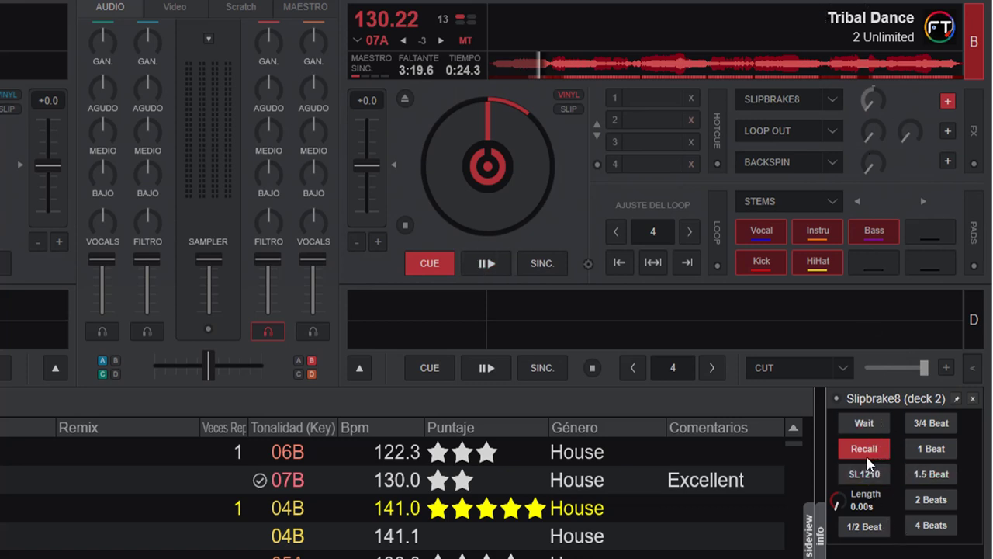
pyautogui.click(865, 447)
pyautogui.click(865, 474)
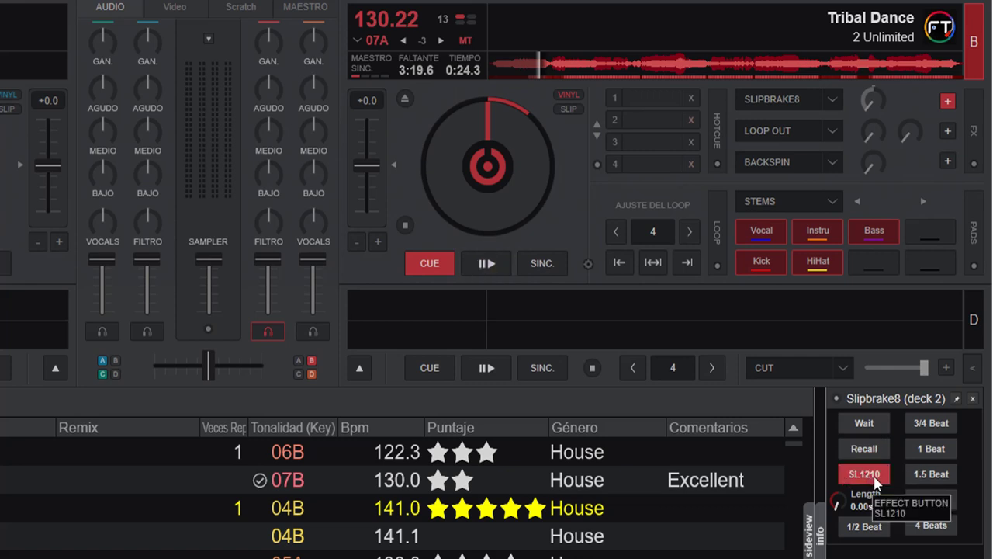
pyautogui.click(876, 479)
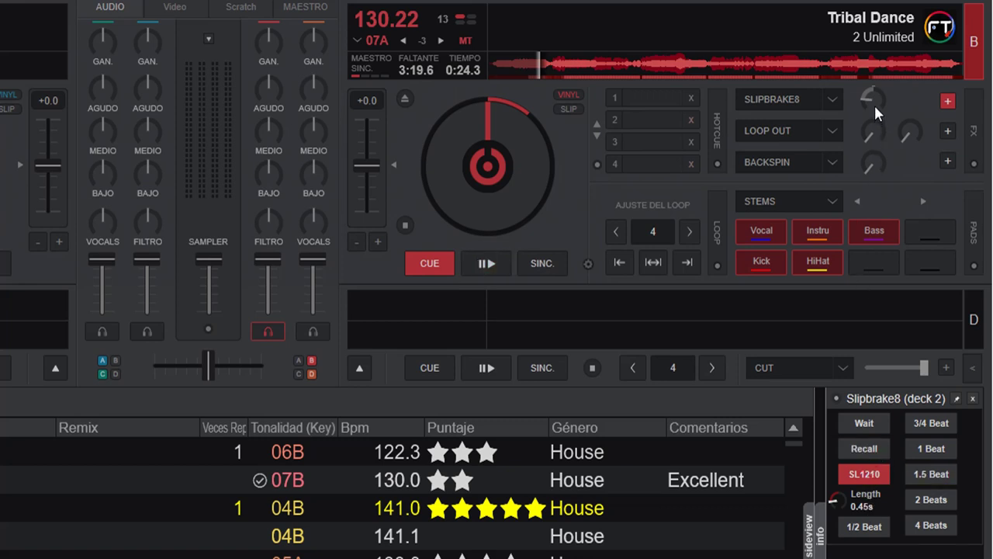
# Try a Slipbrake8 Length of about 4.43 s and restore the SL1210 option.
pyautogui.moveTo(873, 103); pyautogui.dragTo(882, 67)
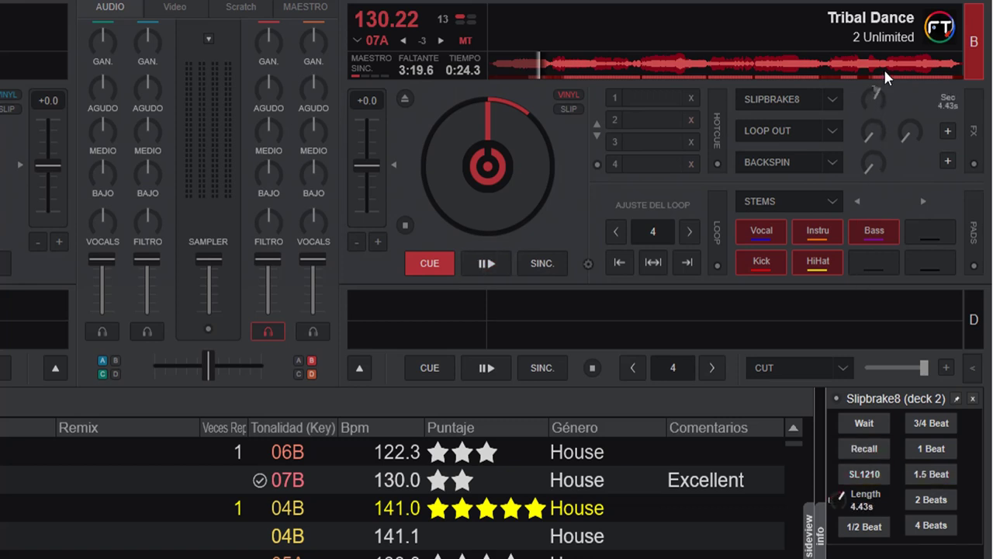
pyautogui.click(866, 475)
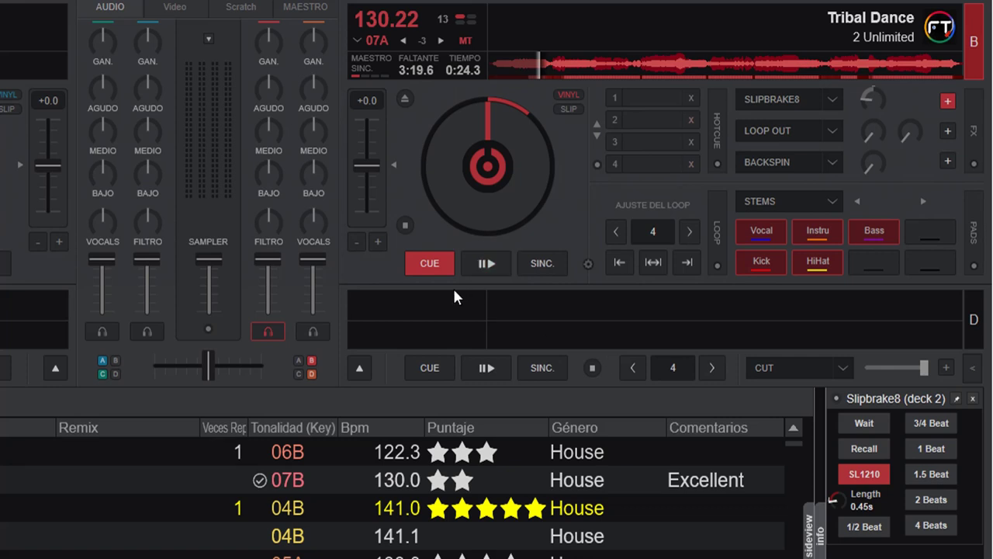
# Play Tribal Dance with SL1210 enabled, toggle Slipbrake8 on and off repeatedly, and return the track to cue.
pyautogui.click(767, 92)
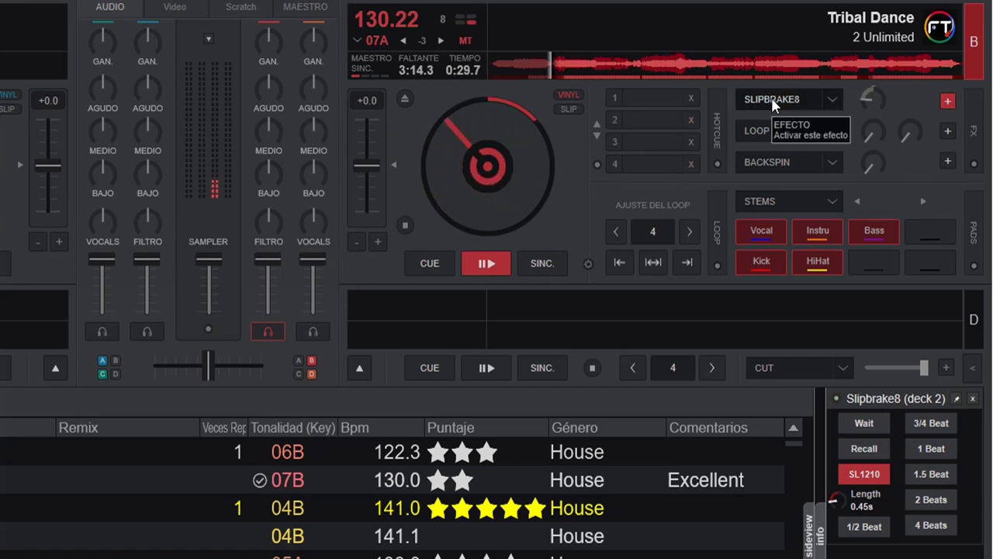
pyautogui.click(771, 97)
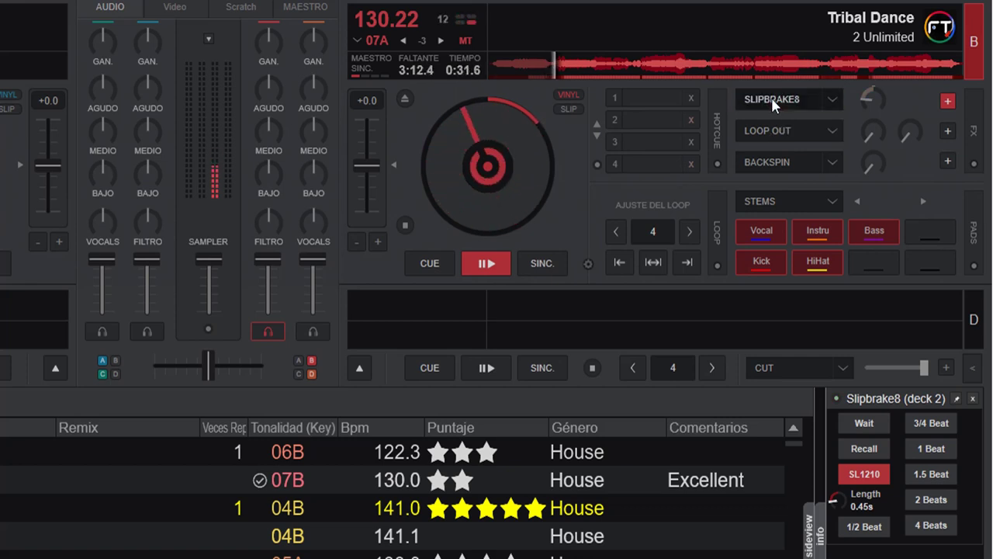
pyautogui.click(771, 97)
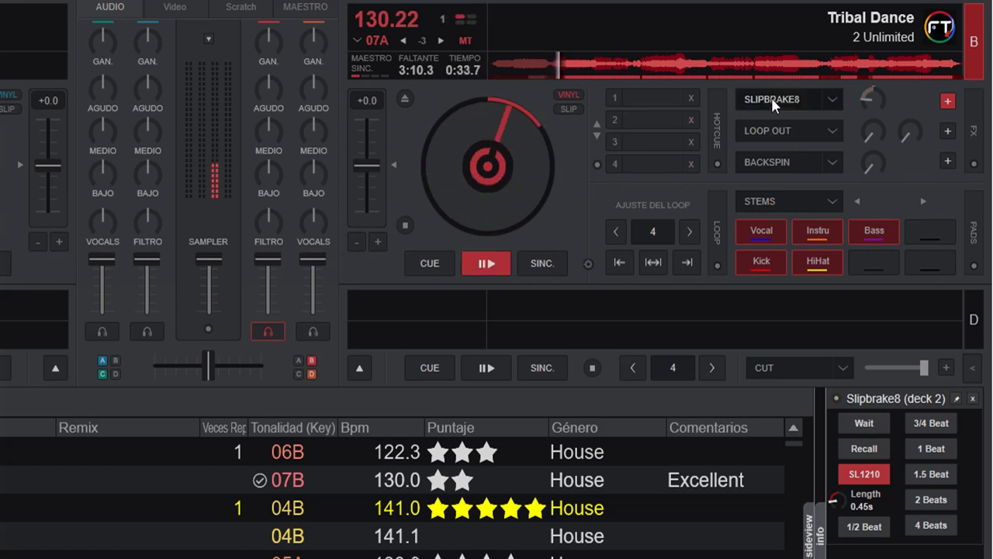
pyautogui.click(772, 97)
pyautogui.click(771, 97)
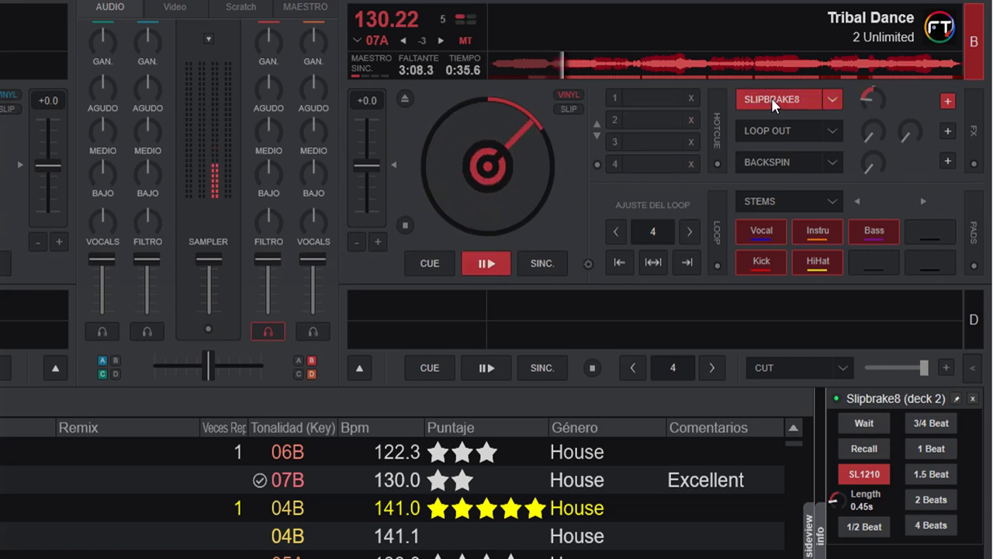
pyautogui.click(771, 97)
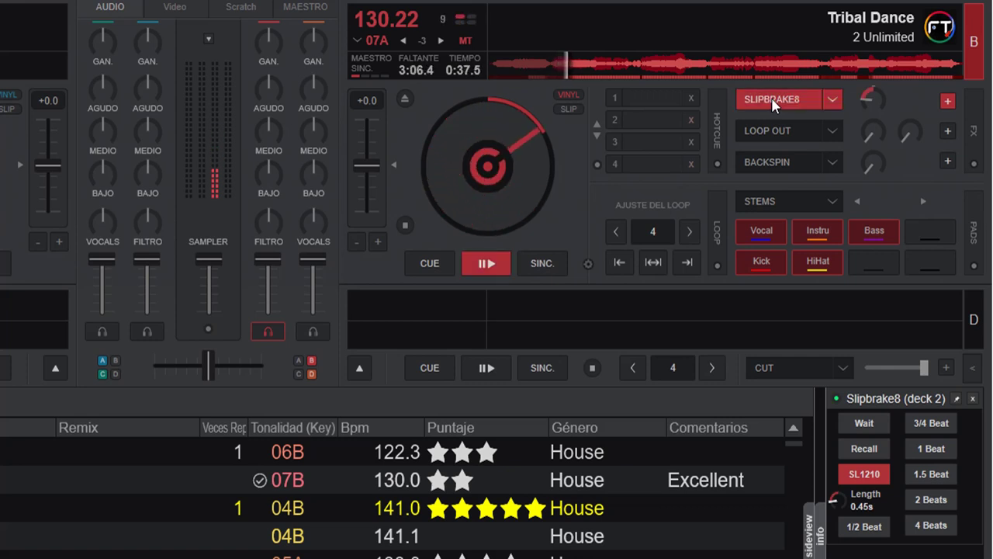
pyautogui.click(771, 97)
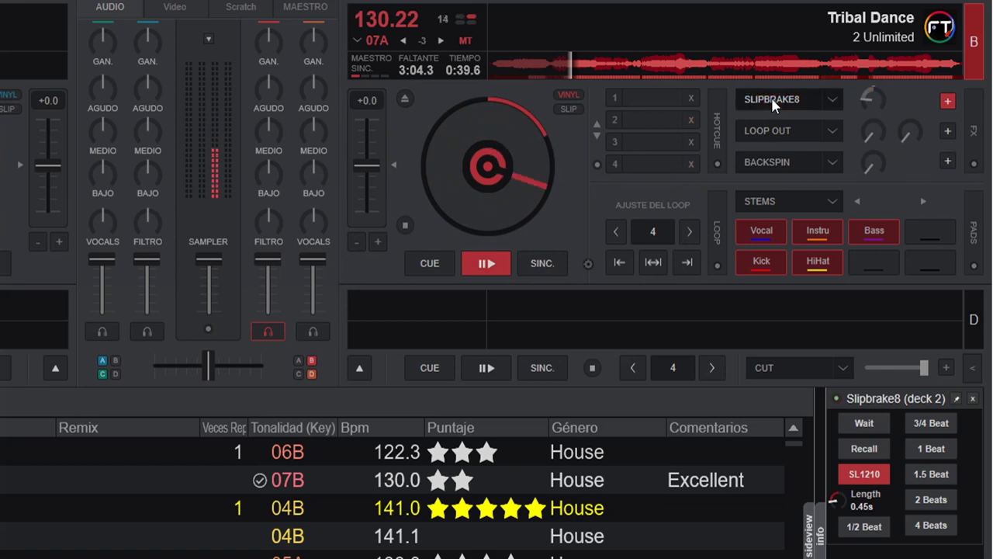
pyautogui.click(771, 97)
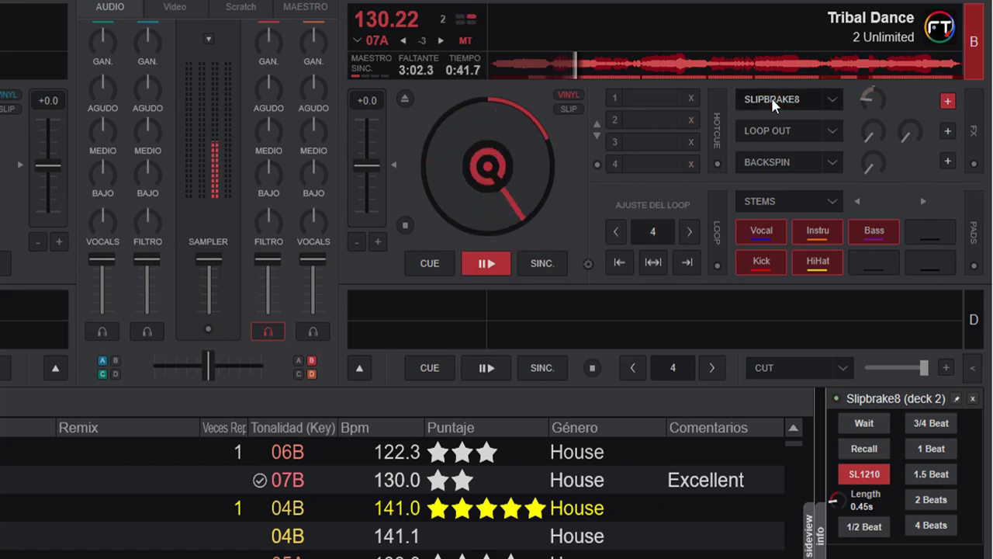
pyautogui.click(771, 97)
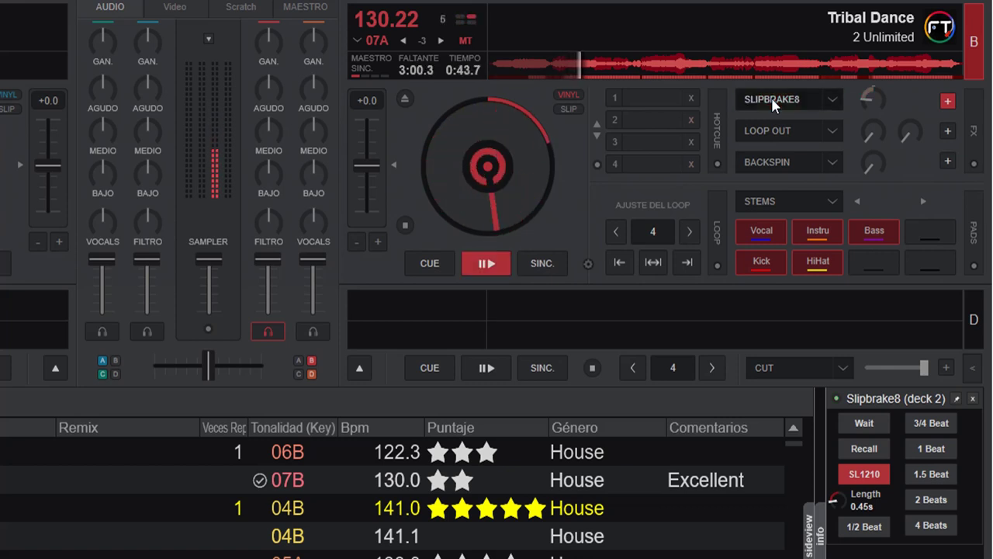
pyautogui.click(771, 97)
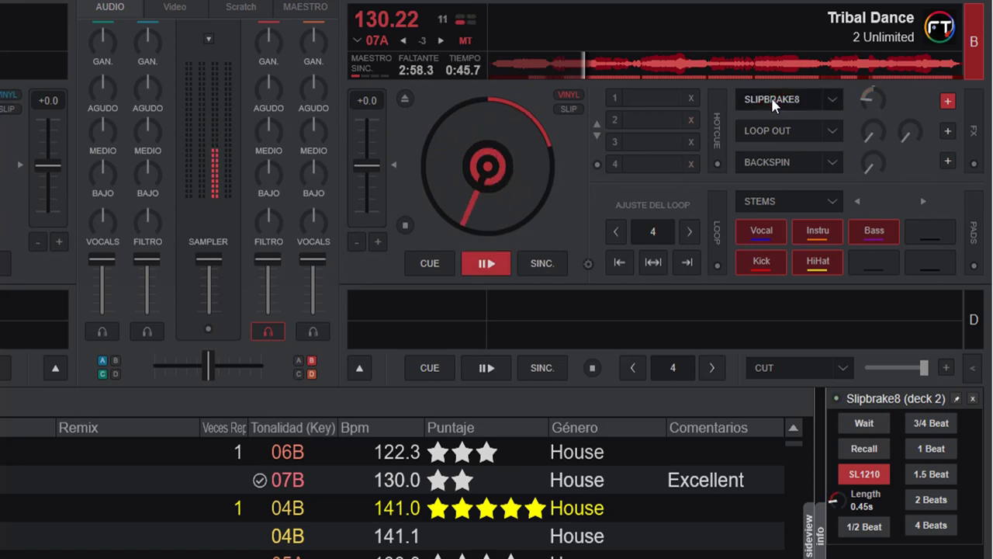
pyautogui.click(771, 97)
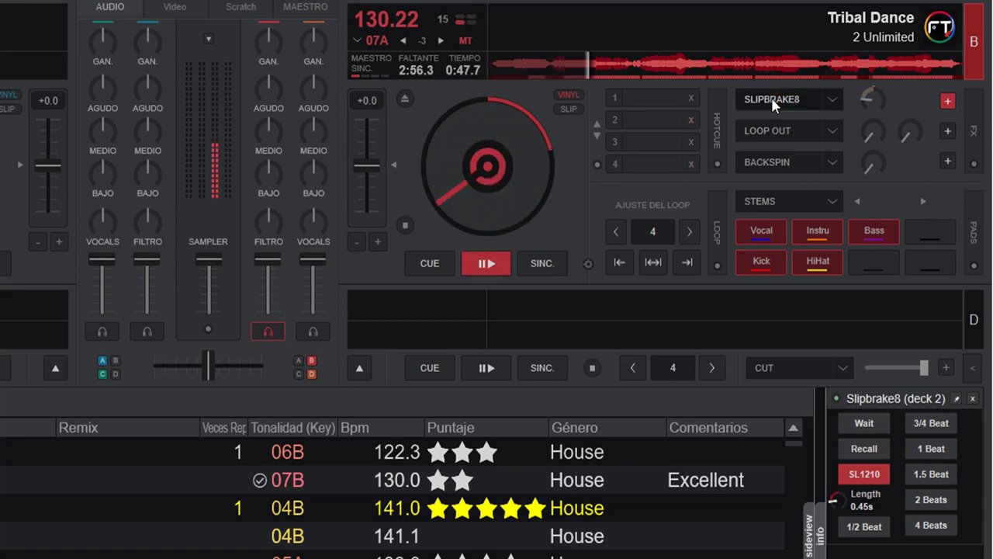
pyautogui.click(771, 97)
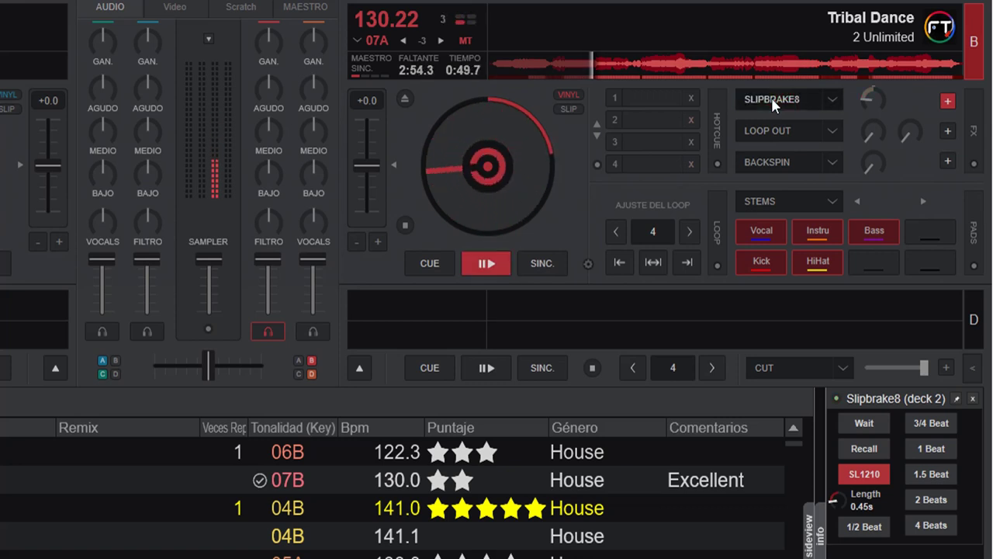
pyautogui.click(771, 97)
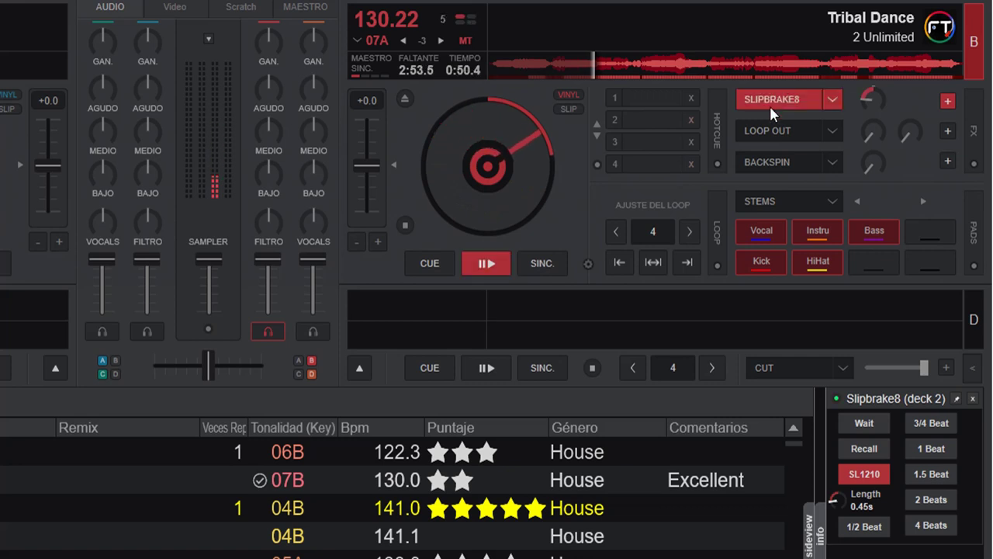
pyautogui.click(436, 262)
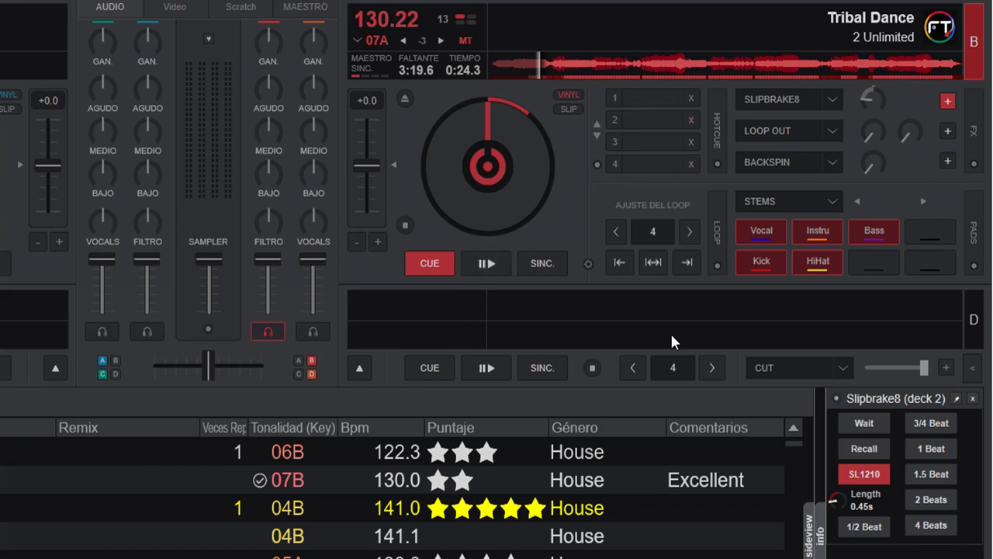
# Adjust the Slipbrake8 Length on deck B manually to about 0.97 s.
pyautogui.moveTo(200, 360)
pyautogui.mouseDown()
pyautogui.moveTo(210, 360)
pyautogui.moveTo(145, 362)
pyautogui.moveTo(208, 366)
pyautogui.mouseUp()
pyautogui.moveTo(204, 361)
pyautogui.mouseDown()
pyautogui.moveTo(147, 363)
pyautogui.moveTo(204, 366)
pyautogui.mouseUp()
pyautogui.moveTo(836, 497); pyautogui.dragTo(841, 463)
pyautogui.moveTo(841, 521); pyautogui.dragTo(939, 71)
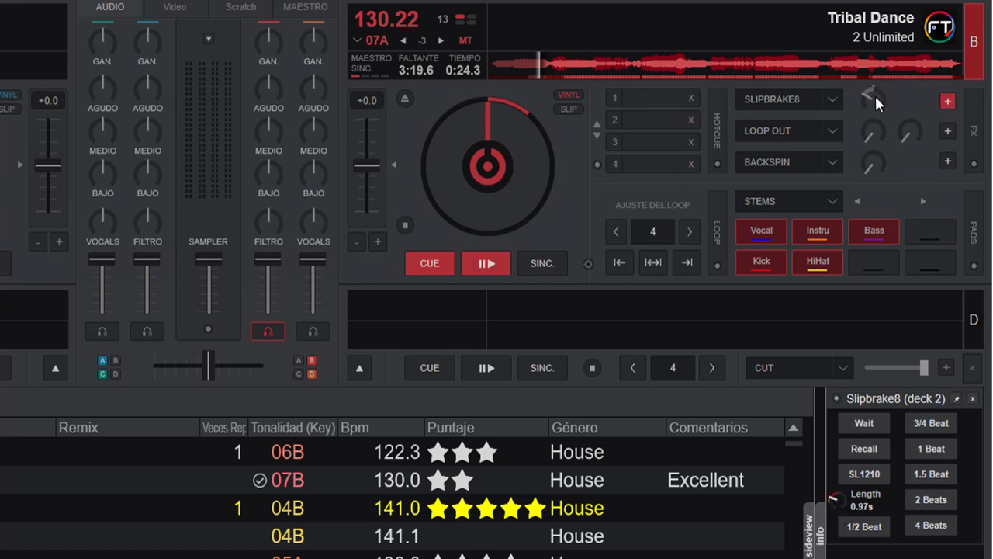
# Set the Slipbrake8 Length on deck B to 3.00 s and try the Wait option.
pyautogui.scroll(5, 875, 94)
pyautogui.click(930, 499)
pyautogui.click(876, 446)
pyautogui.click(875, 420)
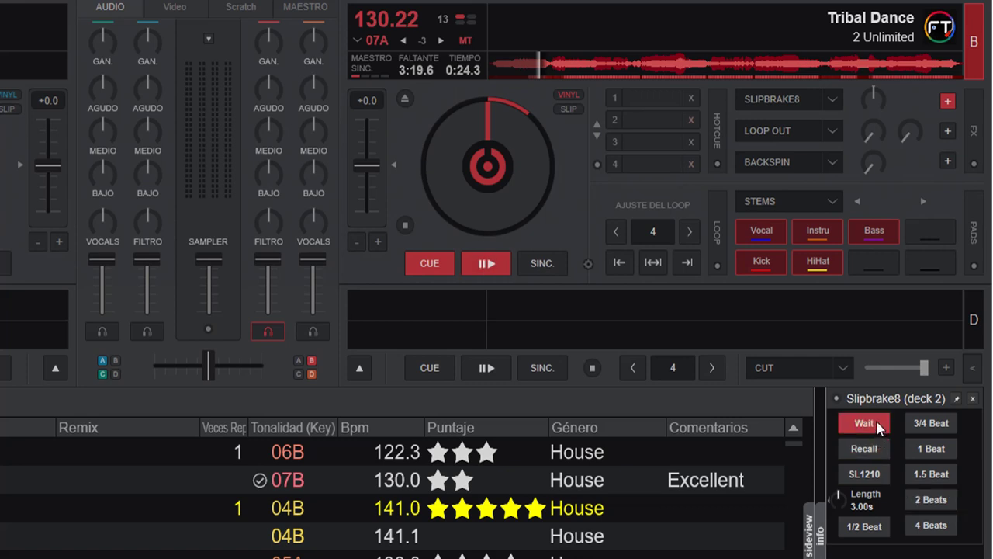
# Enable Wait and SL1210 together in the Slipbrake8 settings, with Recall off and a Length of 0.45 s.
pyautogui.click(874, 449)
pyautogui.click(866, 473)
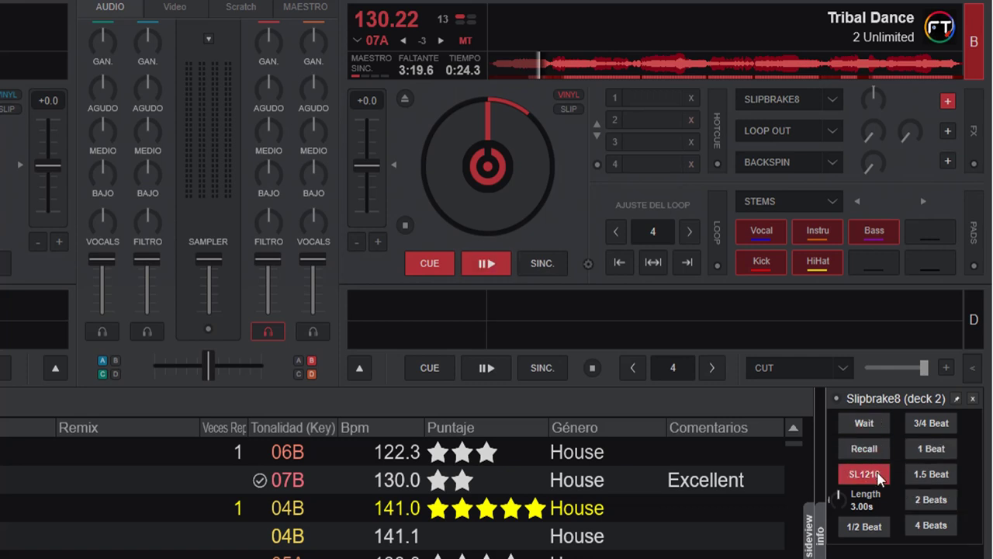
pyautogui.click(869, 449)
pyautogui.click(875, 422)
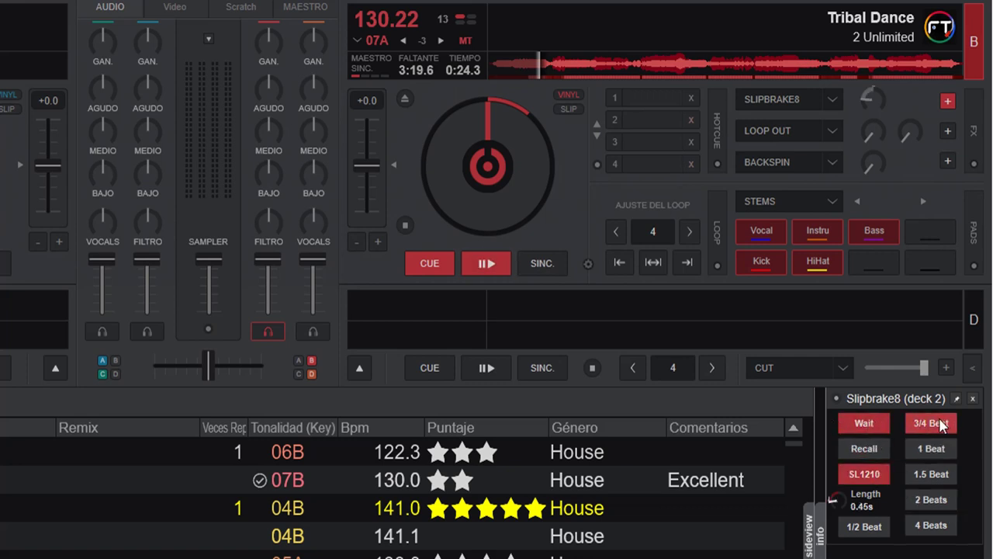
# Play Tribal Dance with Wait and SL1210 enabled, trigger Slipbrake8 several times, and return the track to cue.
pyautogui.click(492, 258)
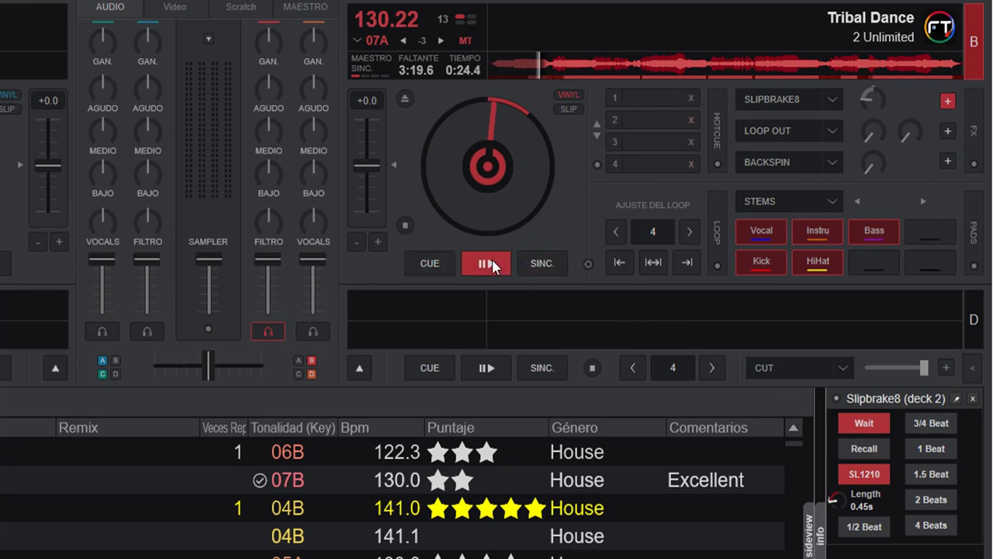
pyautogui.click(795, 103)
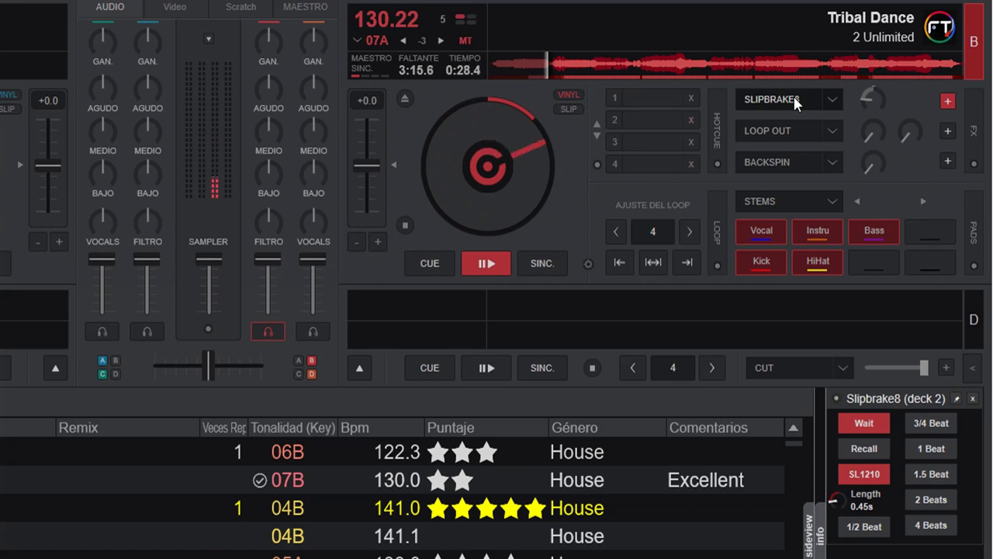
pyautogui.click(795, 101)
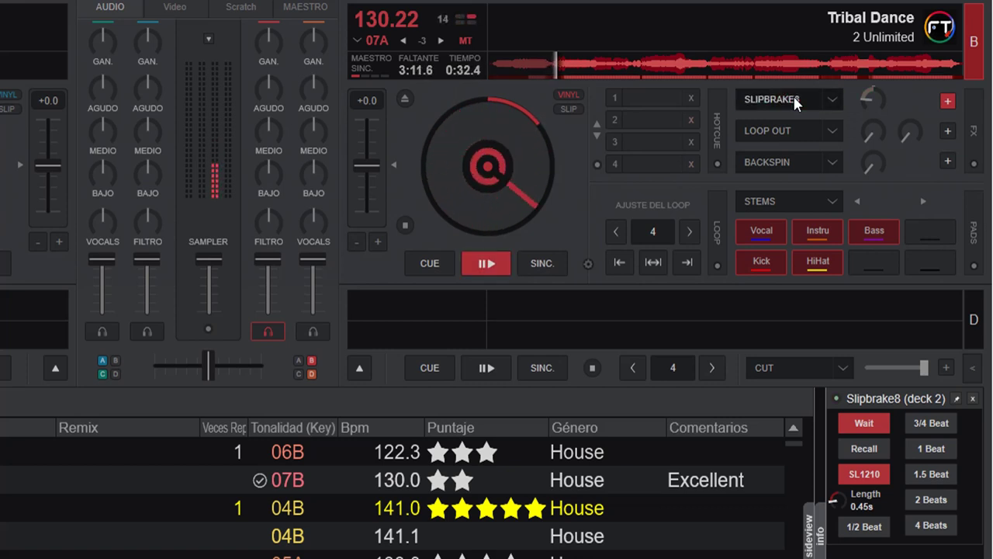
pyautogui.click(795, 101)
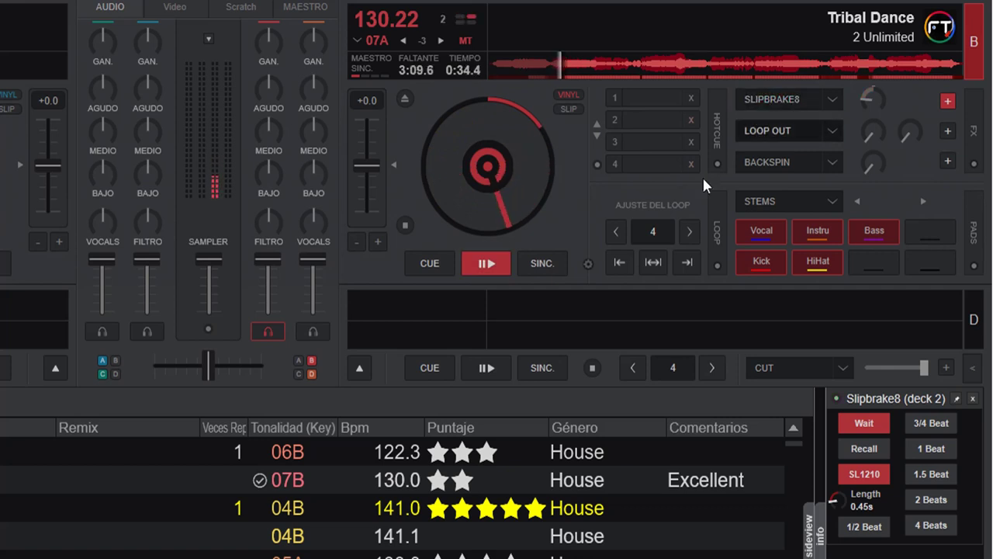
pyautogui.click(430, 261)
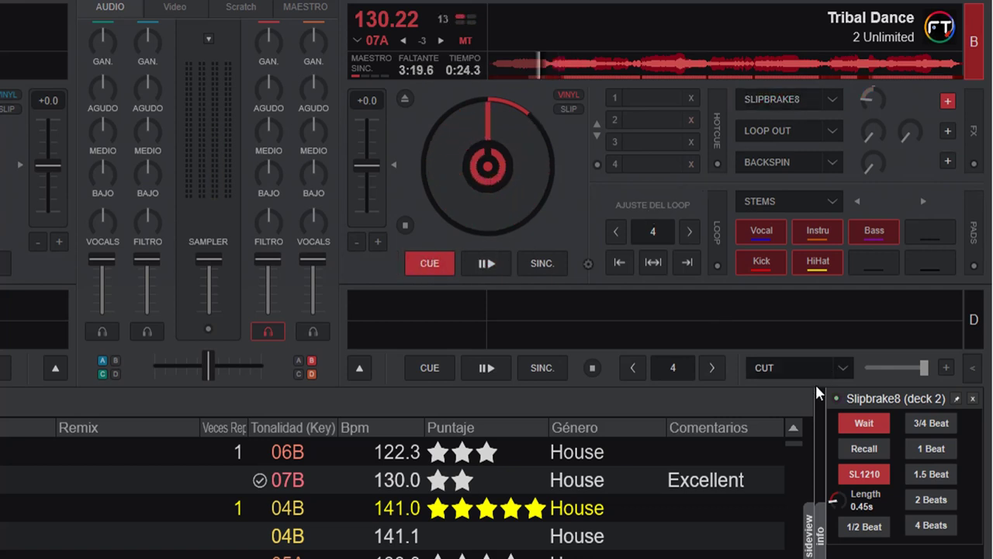
# Turn off Wait and try the Slipbrake8 beat-length presets, including 1/2 Beat, 3/4 Beat, 1 Beat and 4 Beats.
pyautogui.click(869, 427)
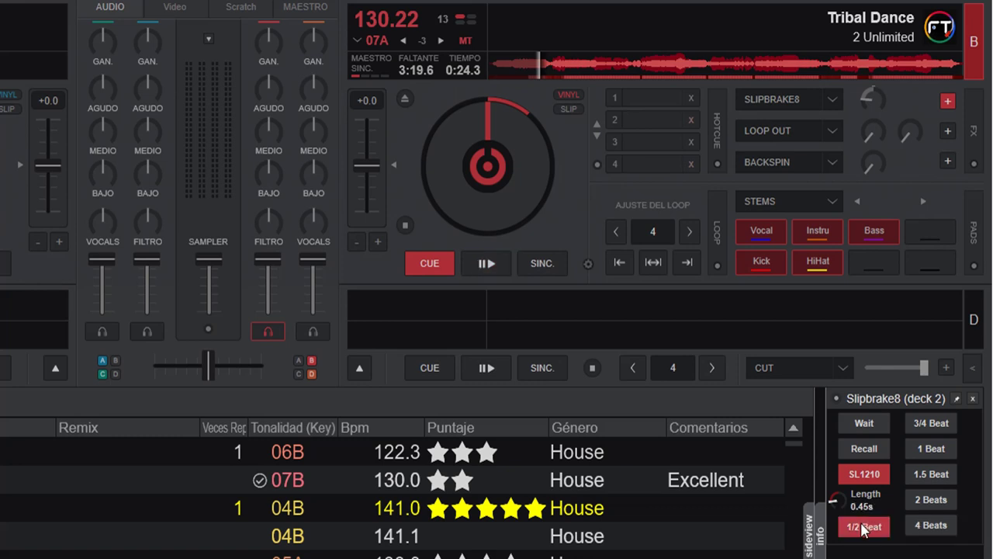
pyautogui.click(943, 429)
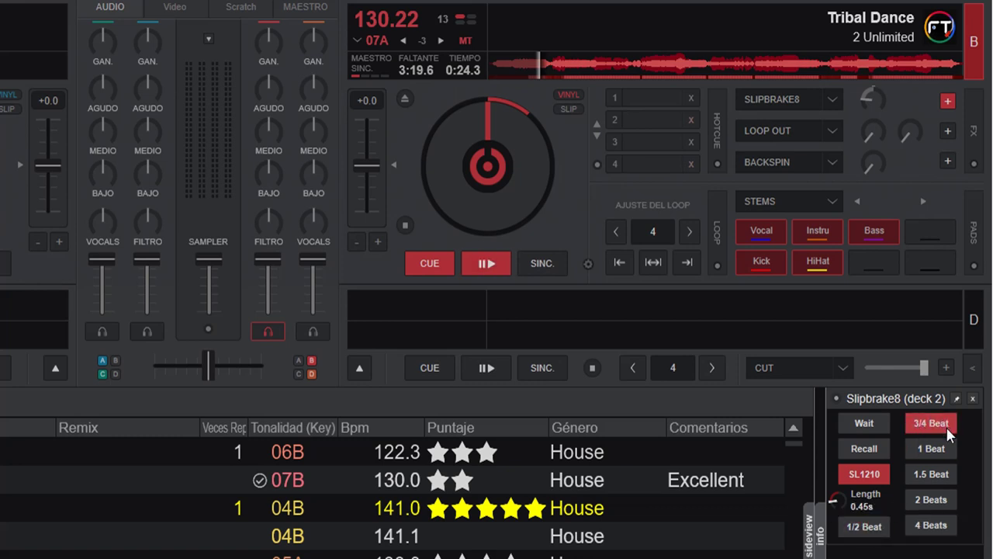
pyautogui.click(928, 523)
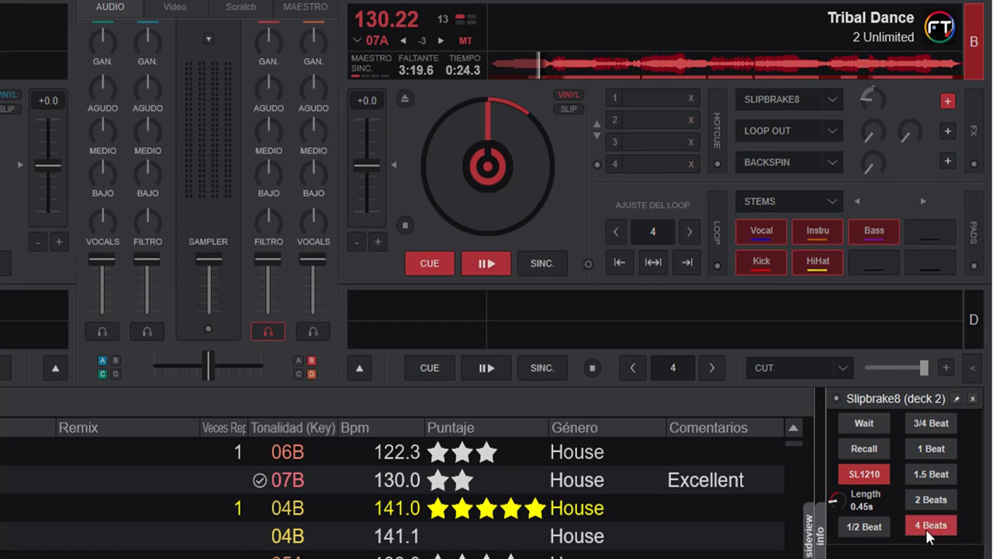
pyautogui.click(930, 535)
pyautogui.click(931, 527)
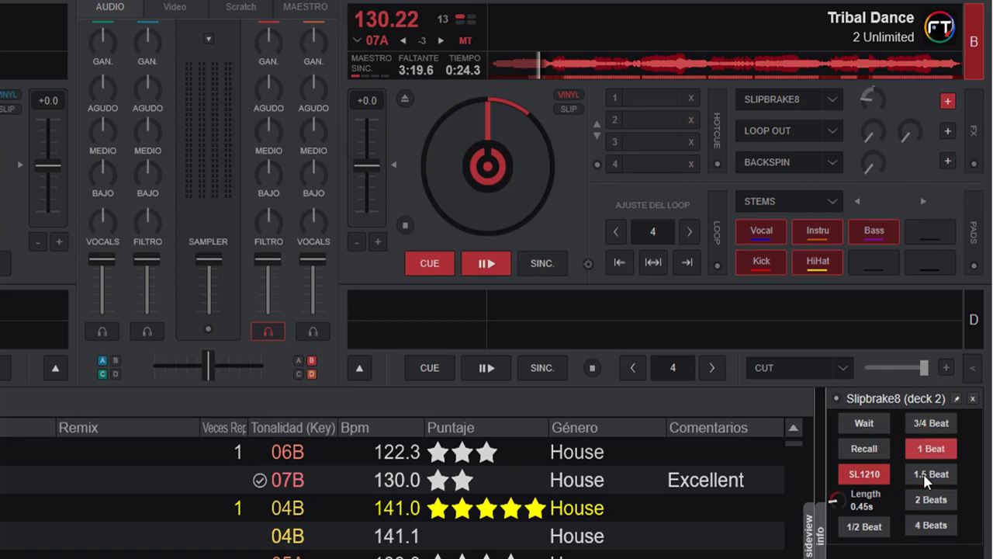
pyautogui.click(852, 531)
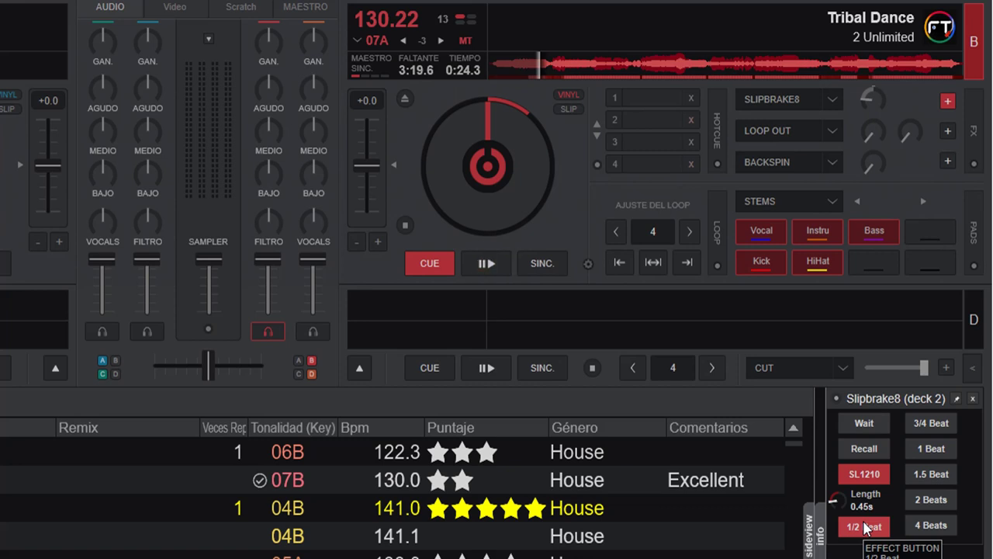
# Select the 4 Beats preset with SL1210 off, test Slipbrake8 while Tribal Dance plays, and return to cue.
pyautogui.click(934, 527)
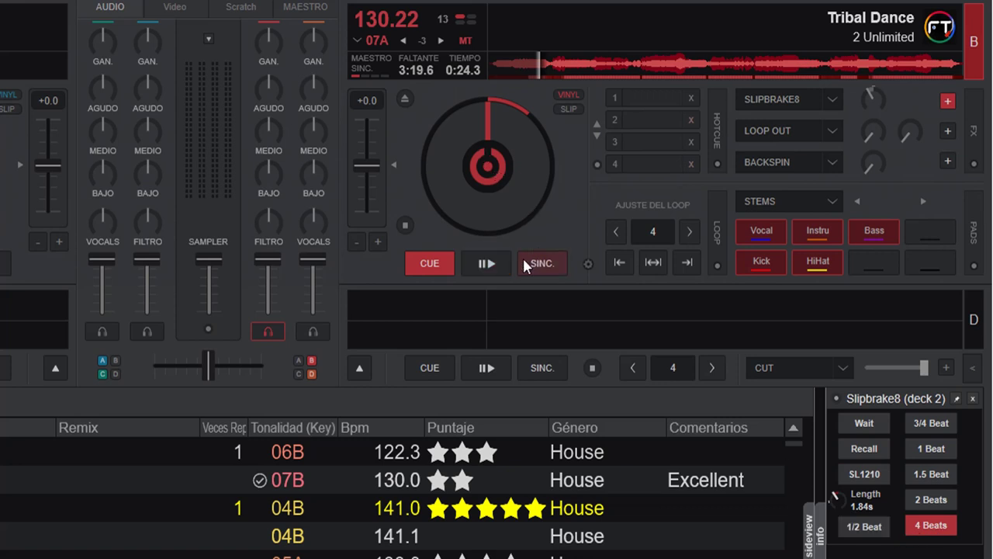
pyautogui.click(487, 264)
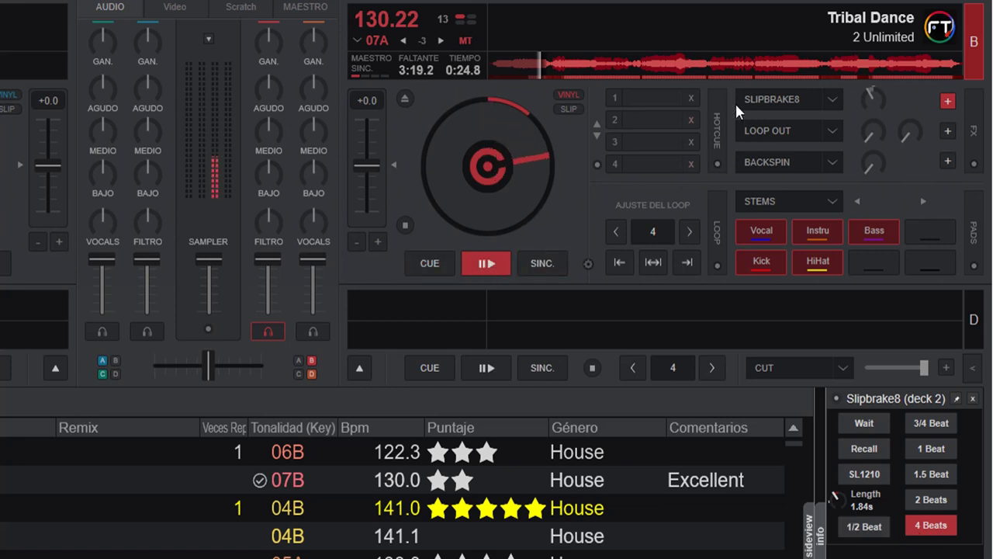
pyautogui.click(777, 100)
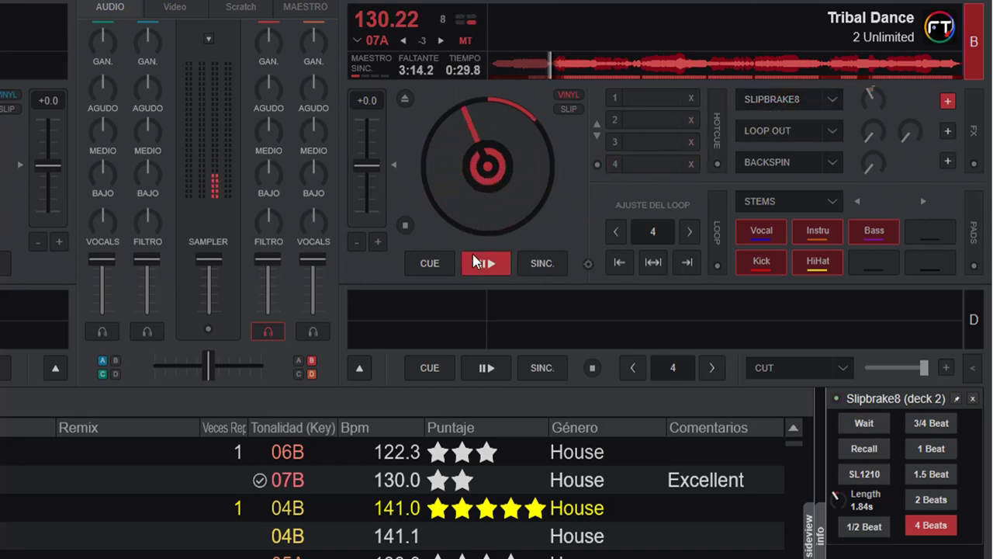
pyautogui.click(431, 264)
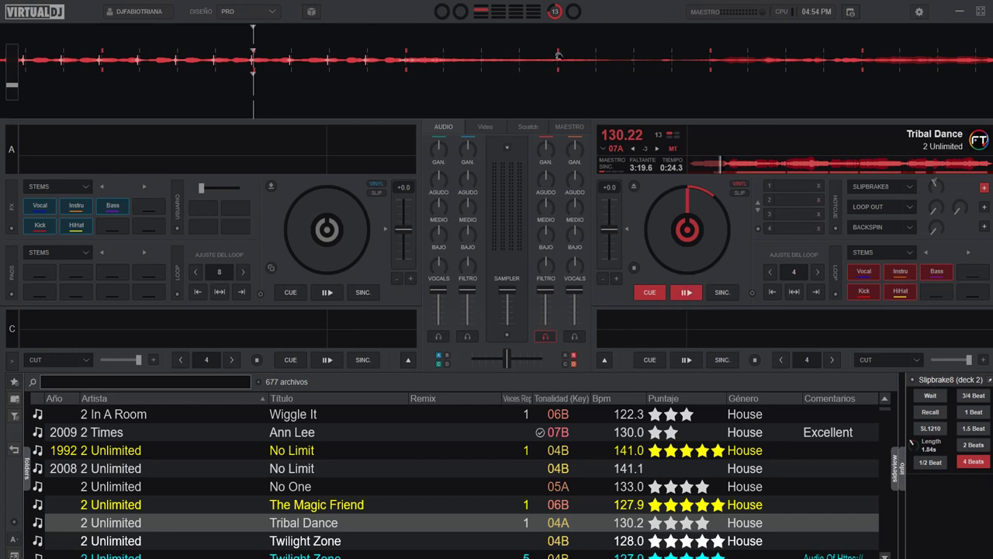
# Enable Wait with the 4 Beats preset, test Slipbrake8 on the playing track, and return it to cue.
pyautogui.click(931, 388)
pyautogui.click(690, 293)
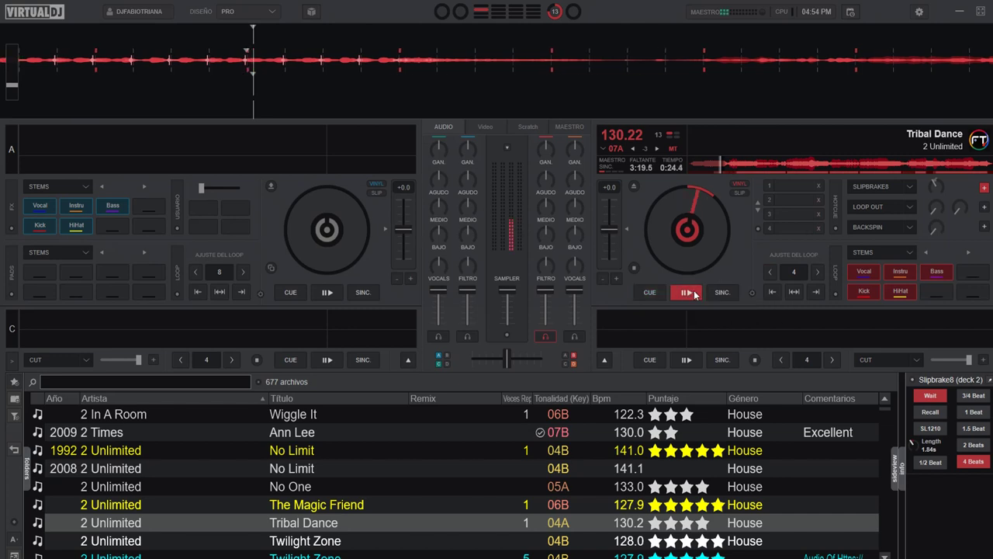
pyautogui.click(880, 184)
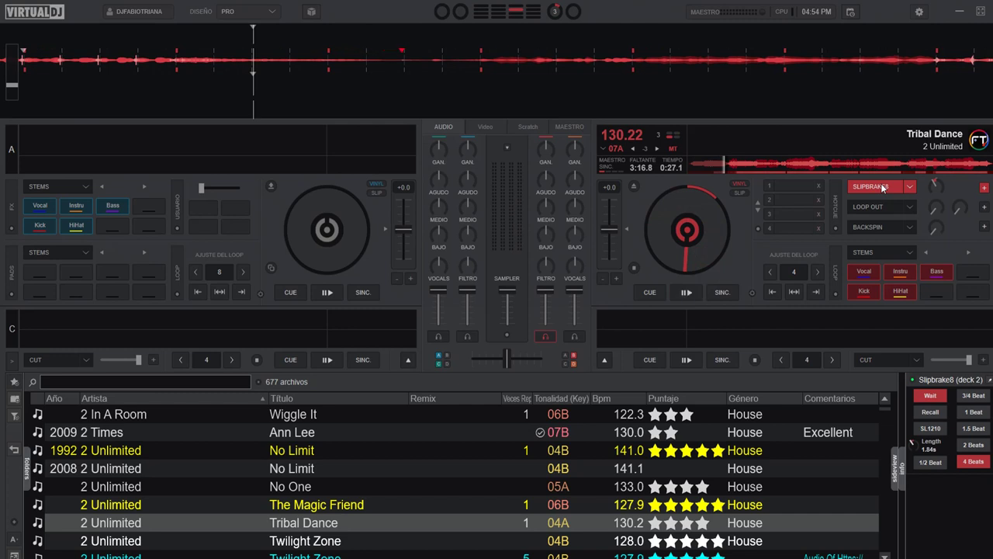
pyautogui.click(881, 183)
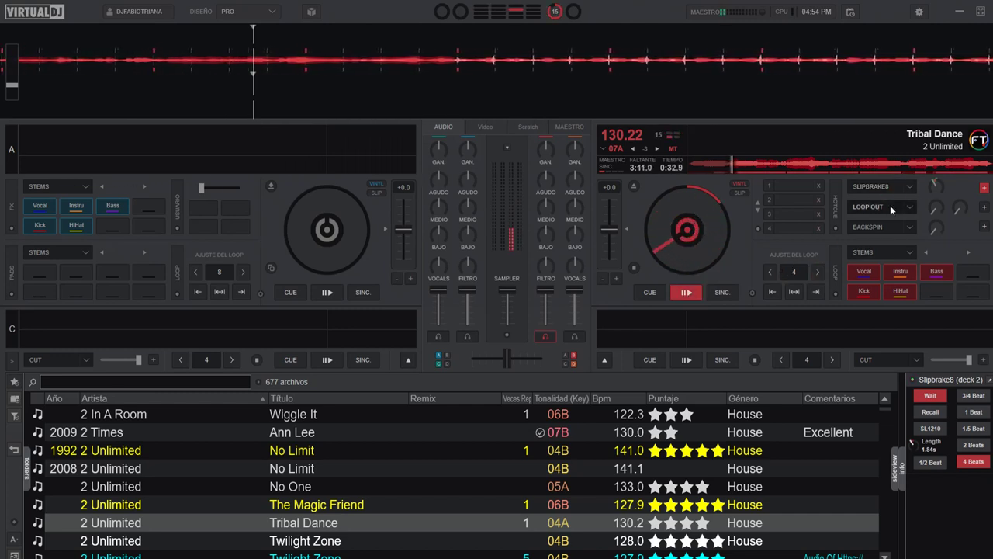
pyautogui.click(656, 292)
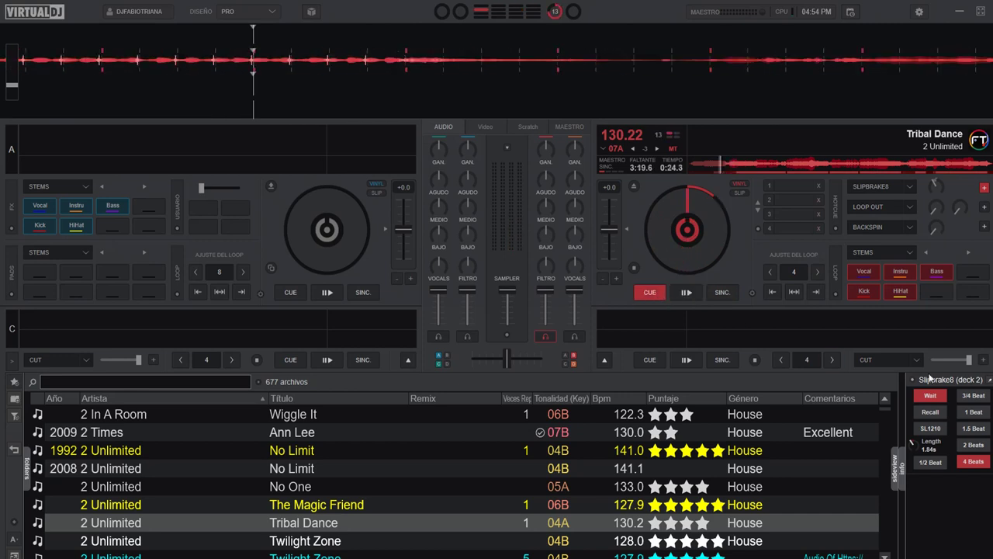
# Switch Slipbrake8 to the 2 Beats preset with Wait off, test it on the playing track, and return to cue.
pyautogui.click(975, 446)
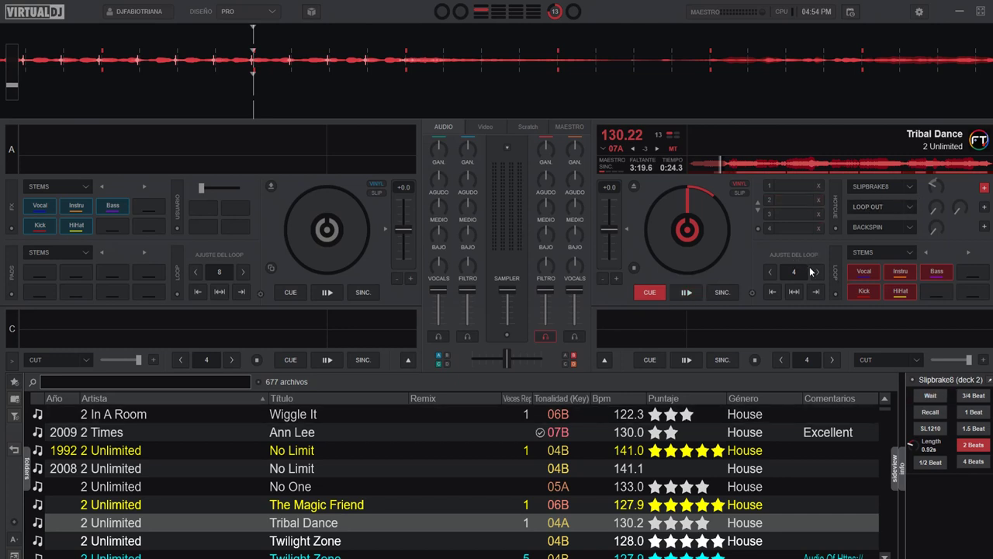
pyautogui.click(687, 292)
pyautogui.click(890, 189)
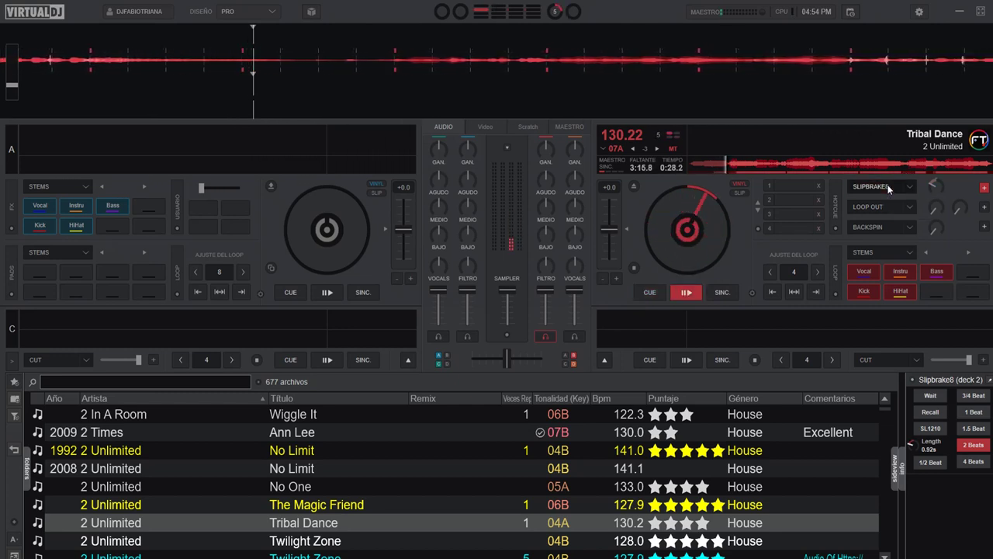
pyautogui.click(889, 189)
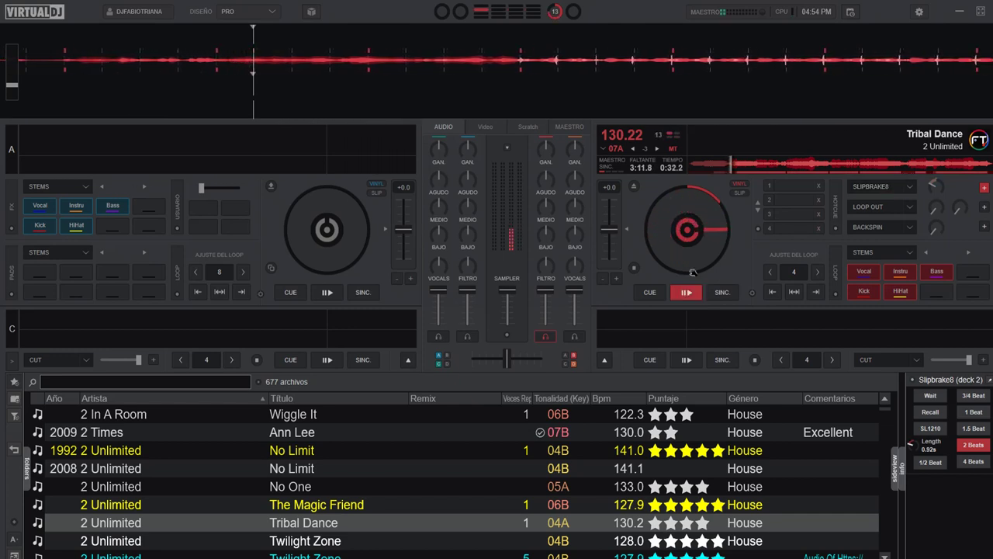
pyautogui.click(650, 292)
# Select the 1/2 Beat preset for Slipbrake8 and enable Wait.
pyautogui.click(973, 411)
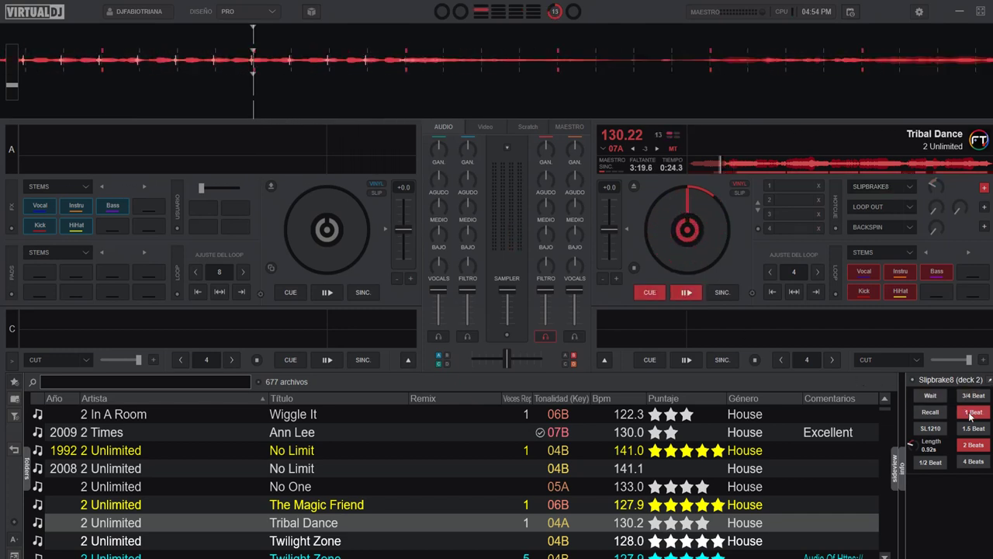
pyautogui.click(941, 461)
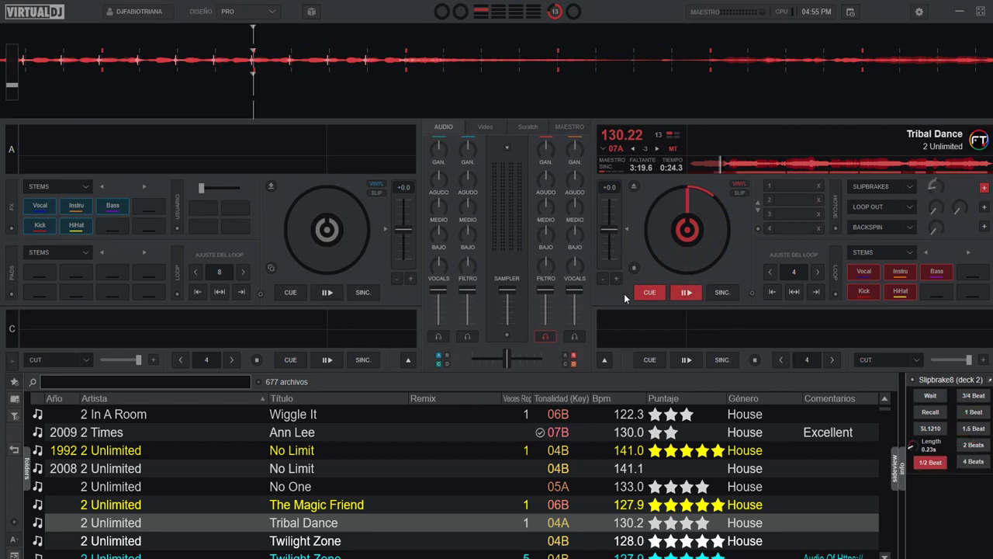
pyautogui.click(931, 395)
# Play Tribal Dance with the 1/2 Beat preset and Wait, trigger Slipbrake8 repeatedly, and return the track to cue.
pyautogui.click(687, 293)
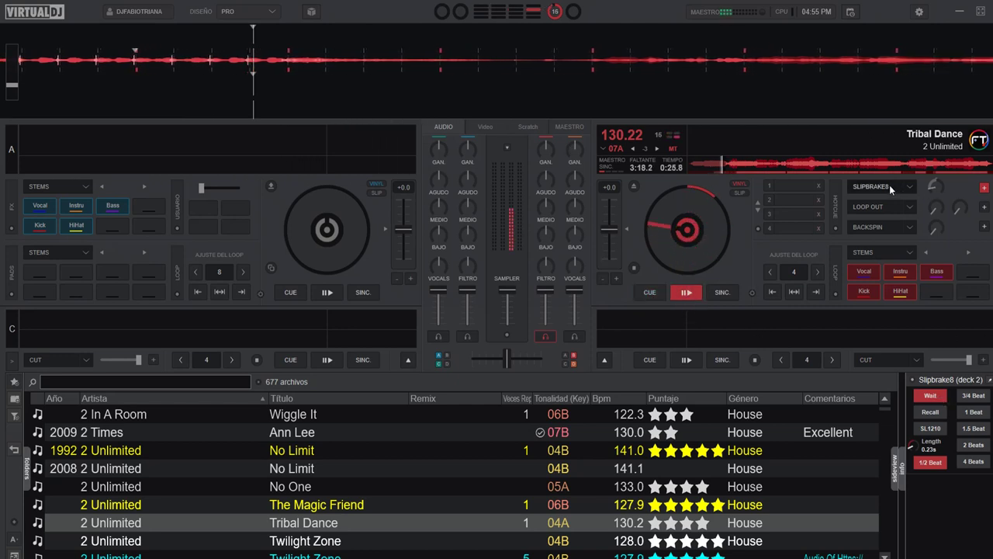
pyautogui.click(889, 184)
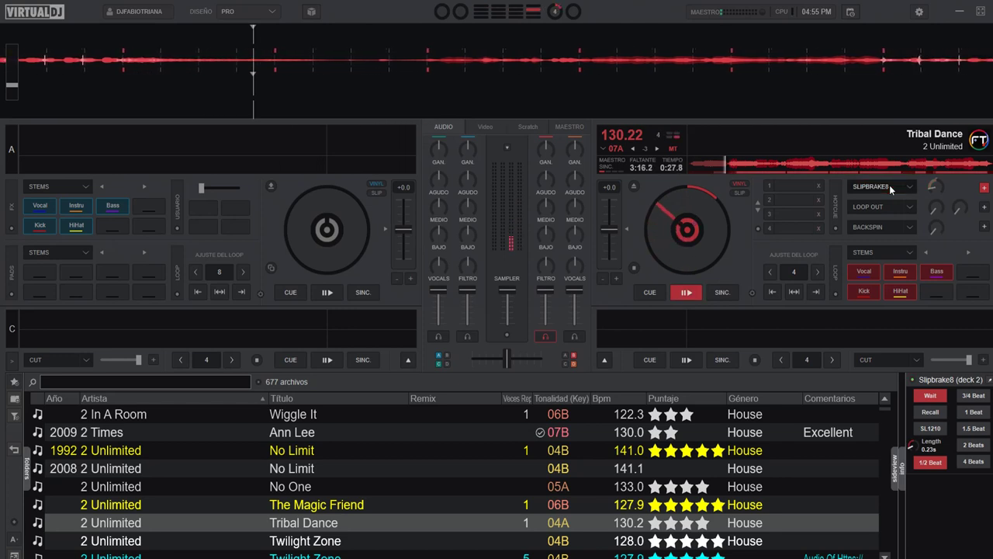
pyautogui.click(889, 185)
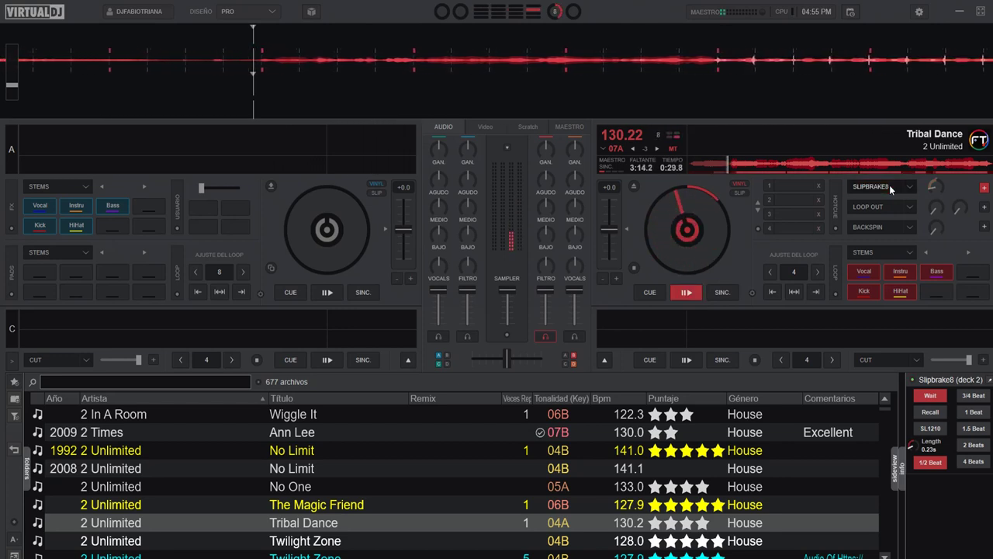
pyautogui.click(889, 185)
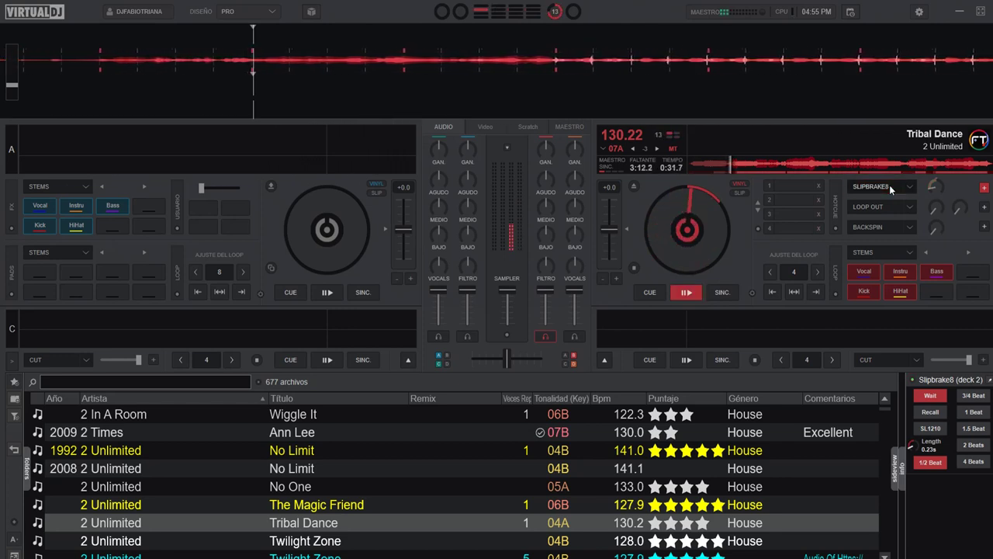
pyautogui.click(889, 185)
pyautogui.click(889, 184)
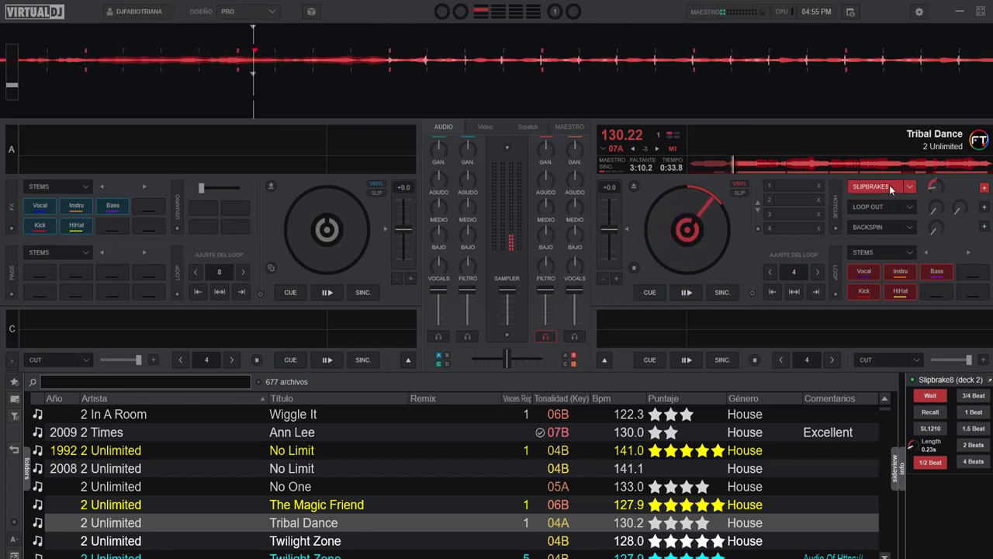
pyautogui.click(889, 185)
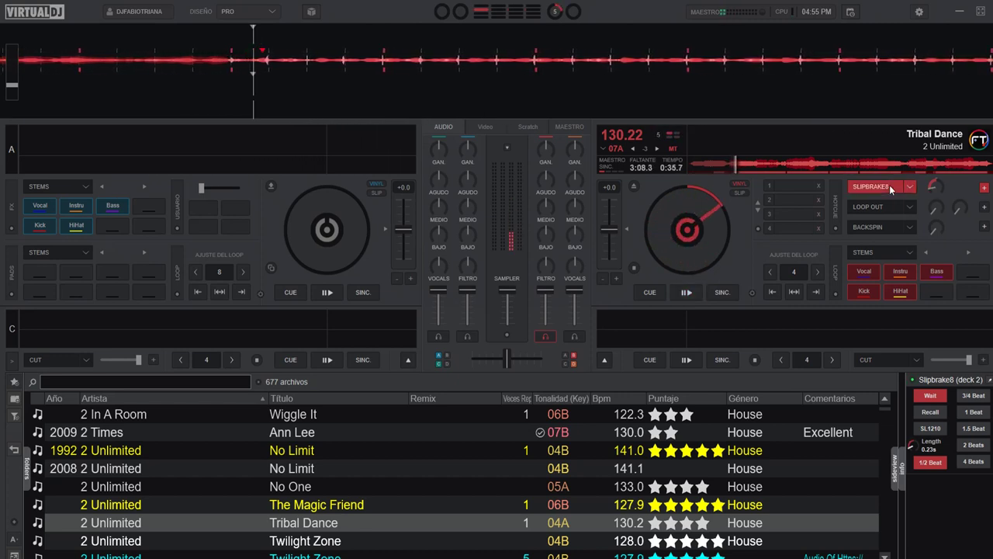
pyautogui.click(889, 184)
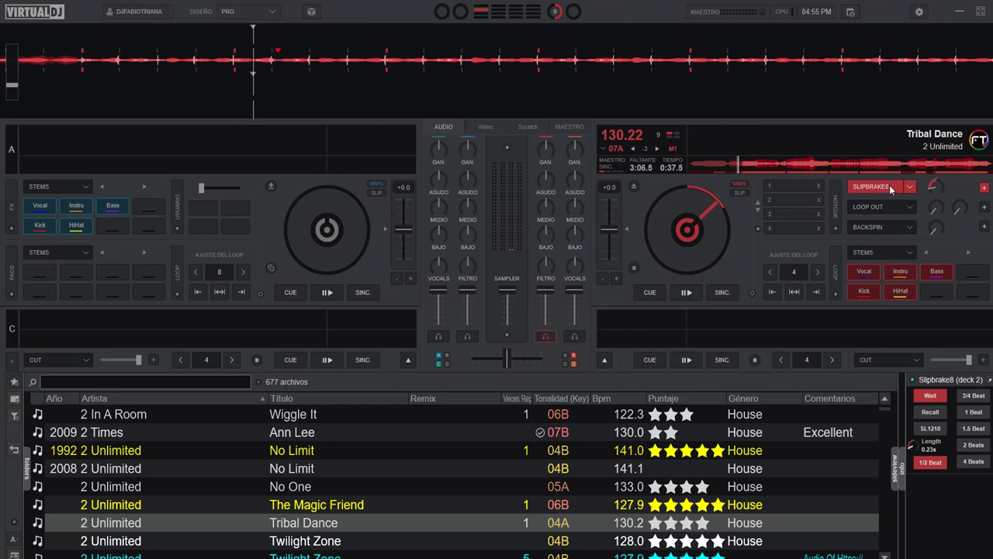
pyautogui.click(889, 185)
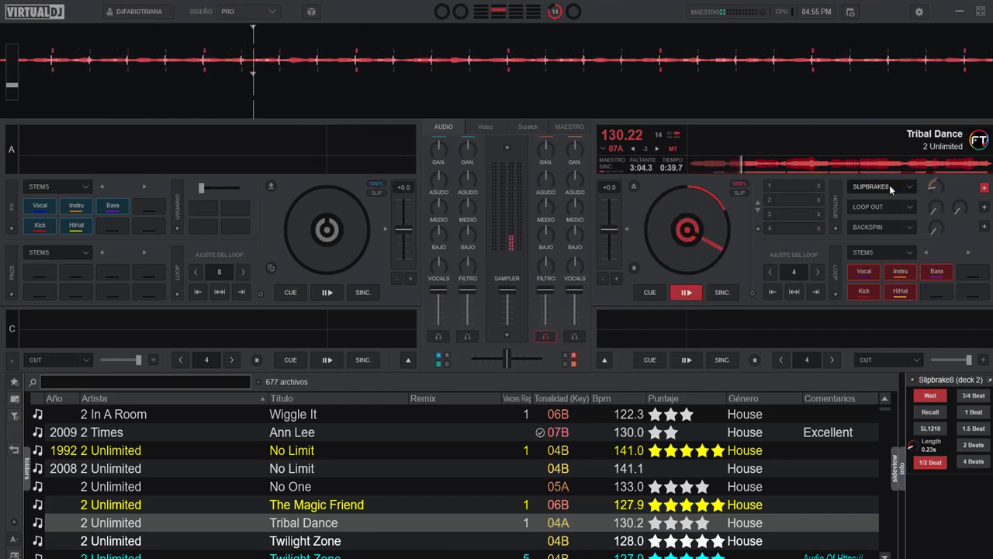
pyautogui.click(889, 185)
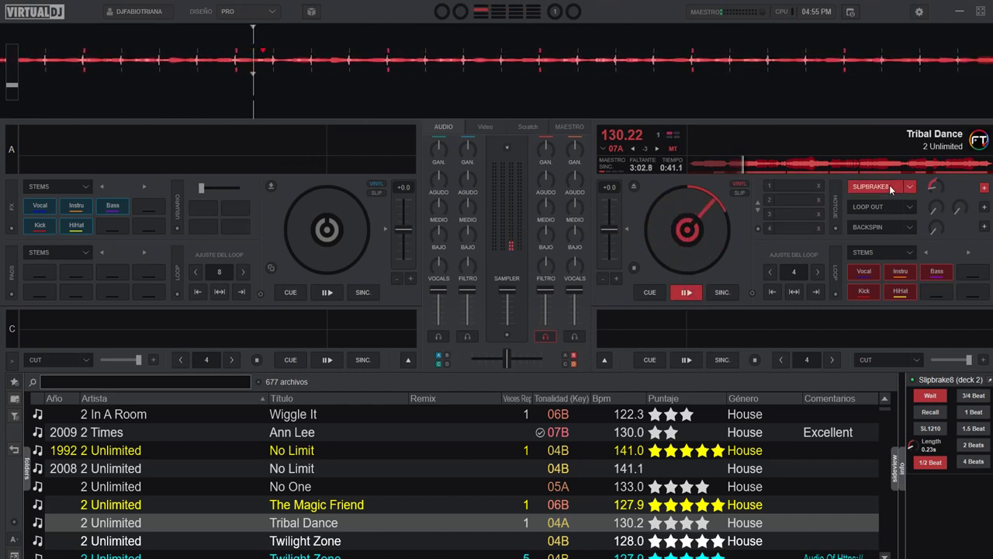
pyautogui.click(641, 291)
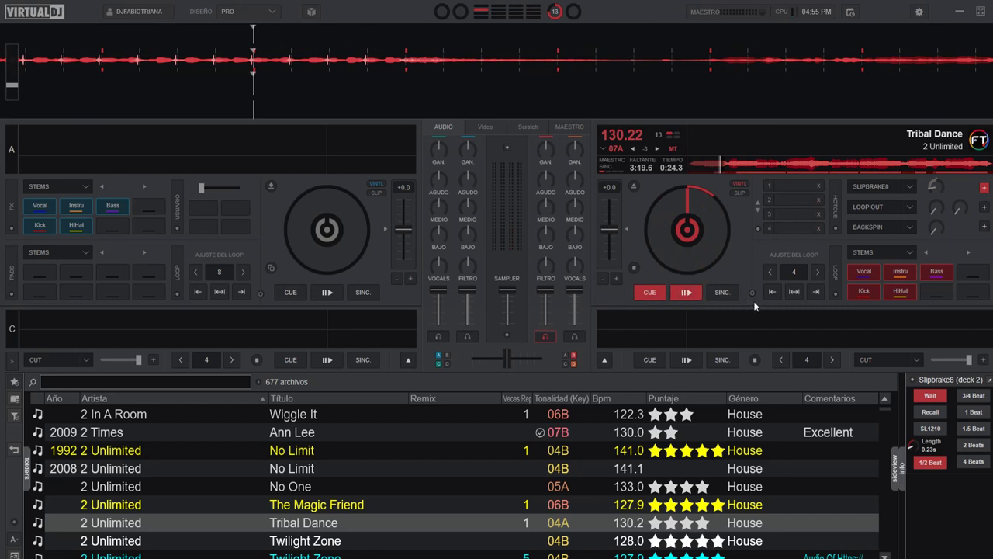
# Toggle the SL1210 option in the Slipbrake8 settings.
pyautogui.click(933, 428)
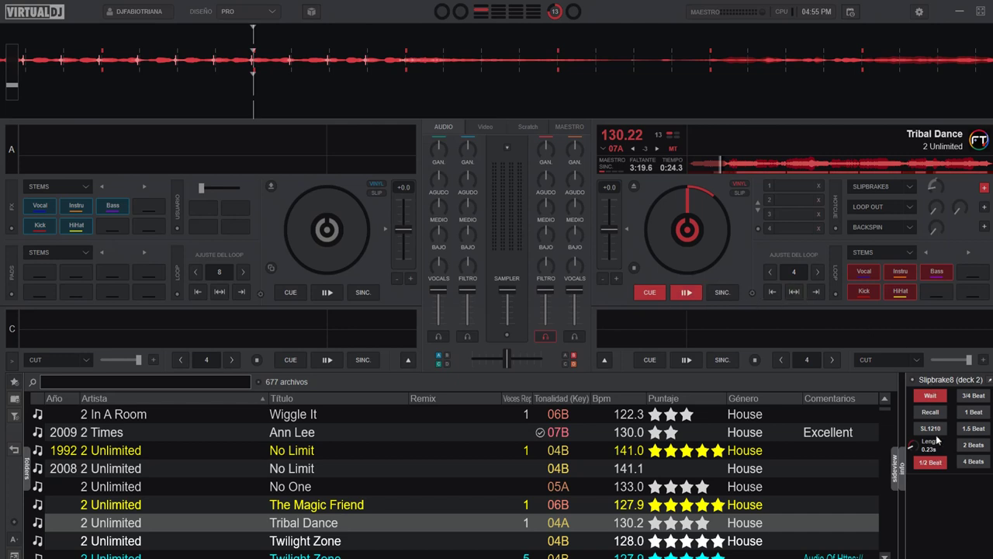